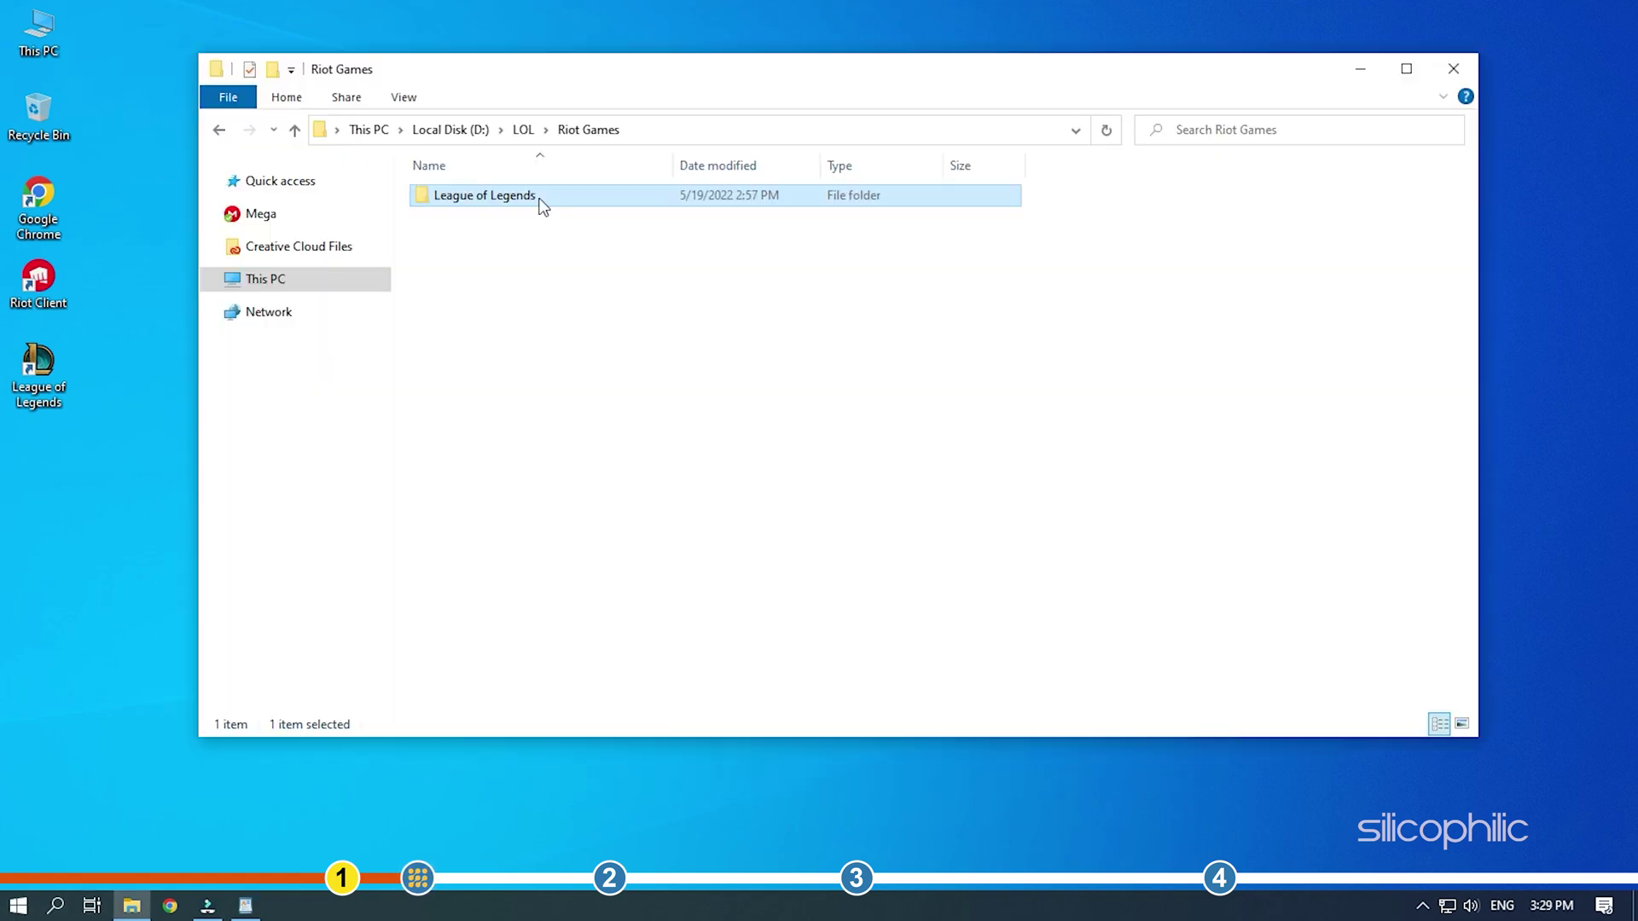
Open the Properties of LeagueClient in D:\LOL\Riot Games\League of Legends.
{"action": "double_click", "coordinate": [541, 205]}
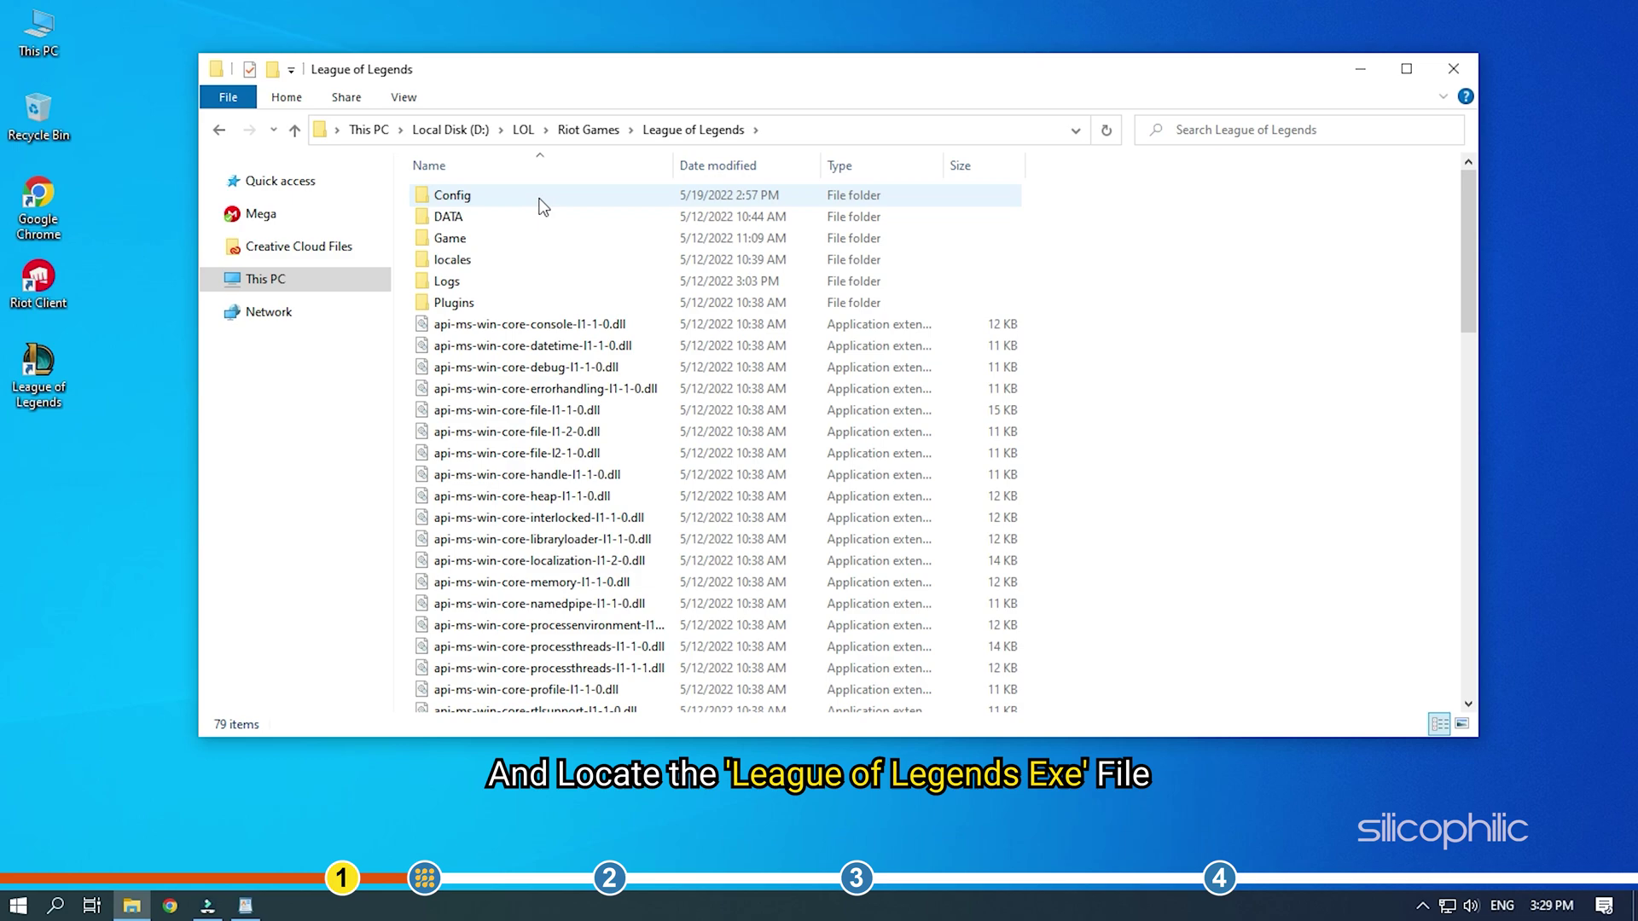
{"action": "type", "text": "league"}
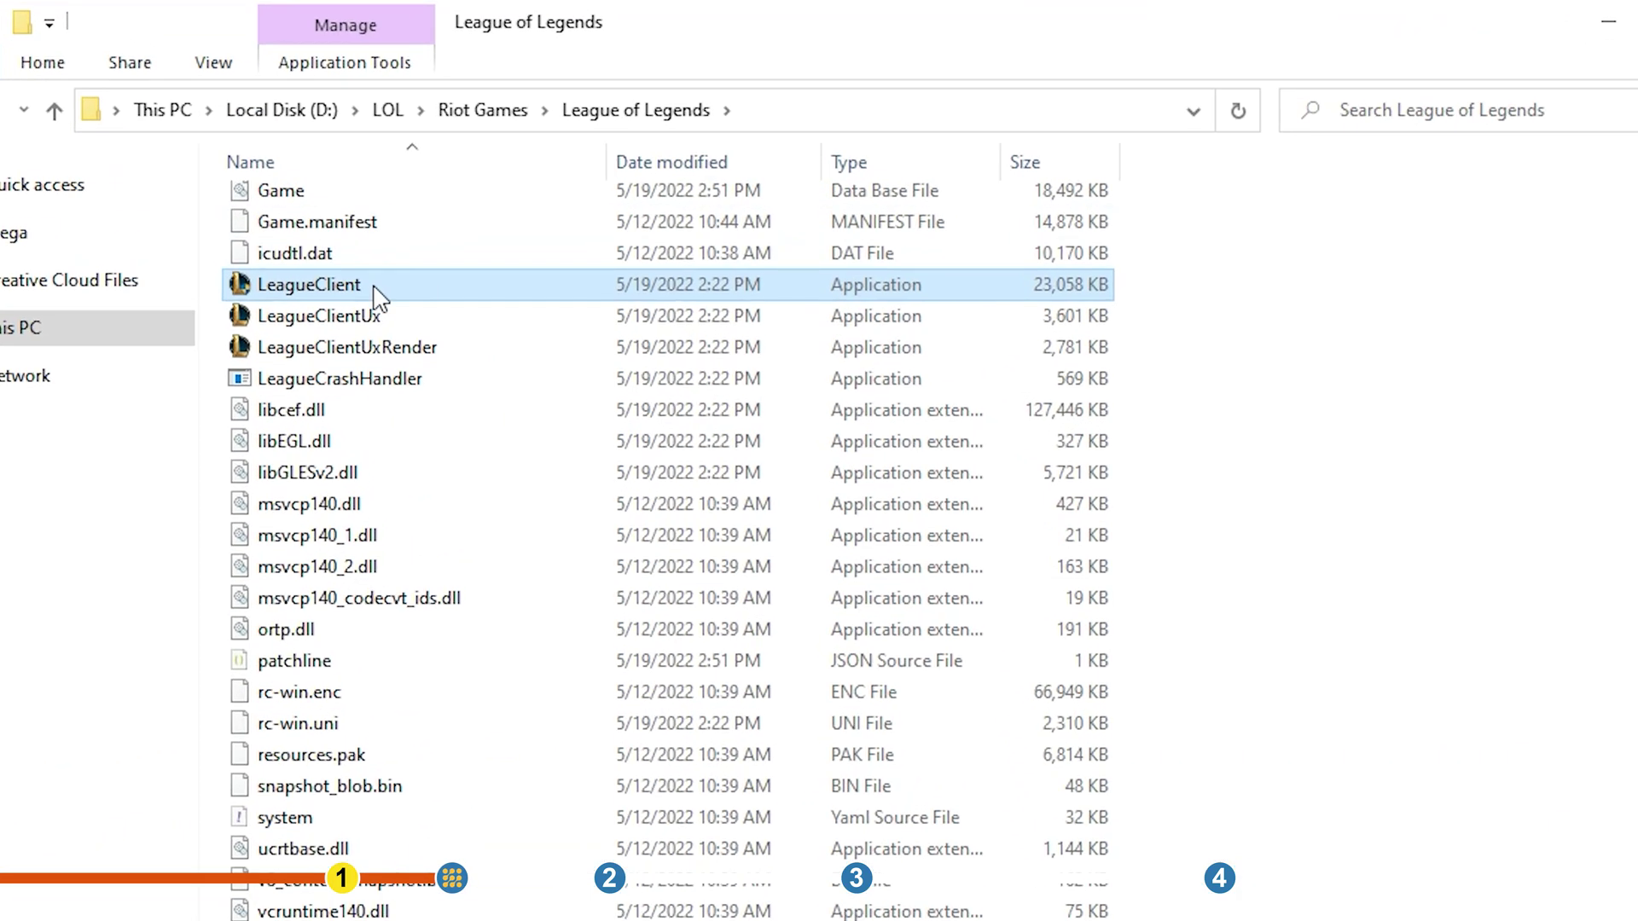
{"action": "right_click", "coordinate": [375, 290]}
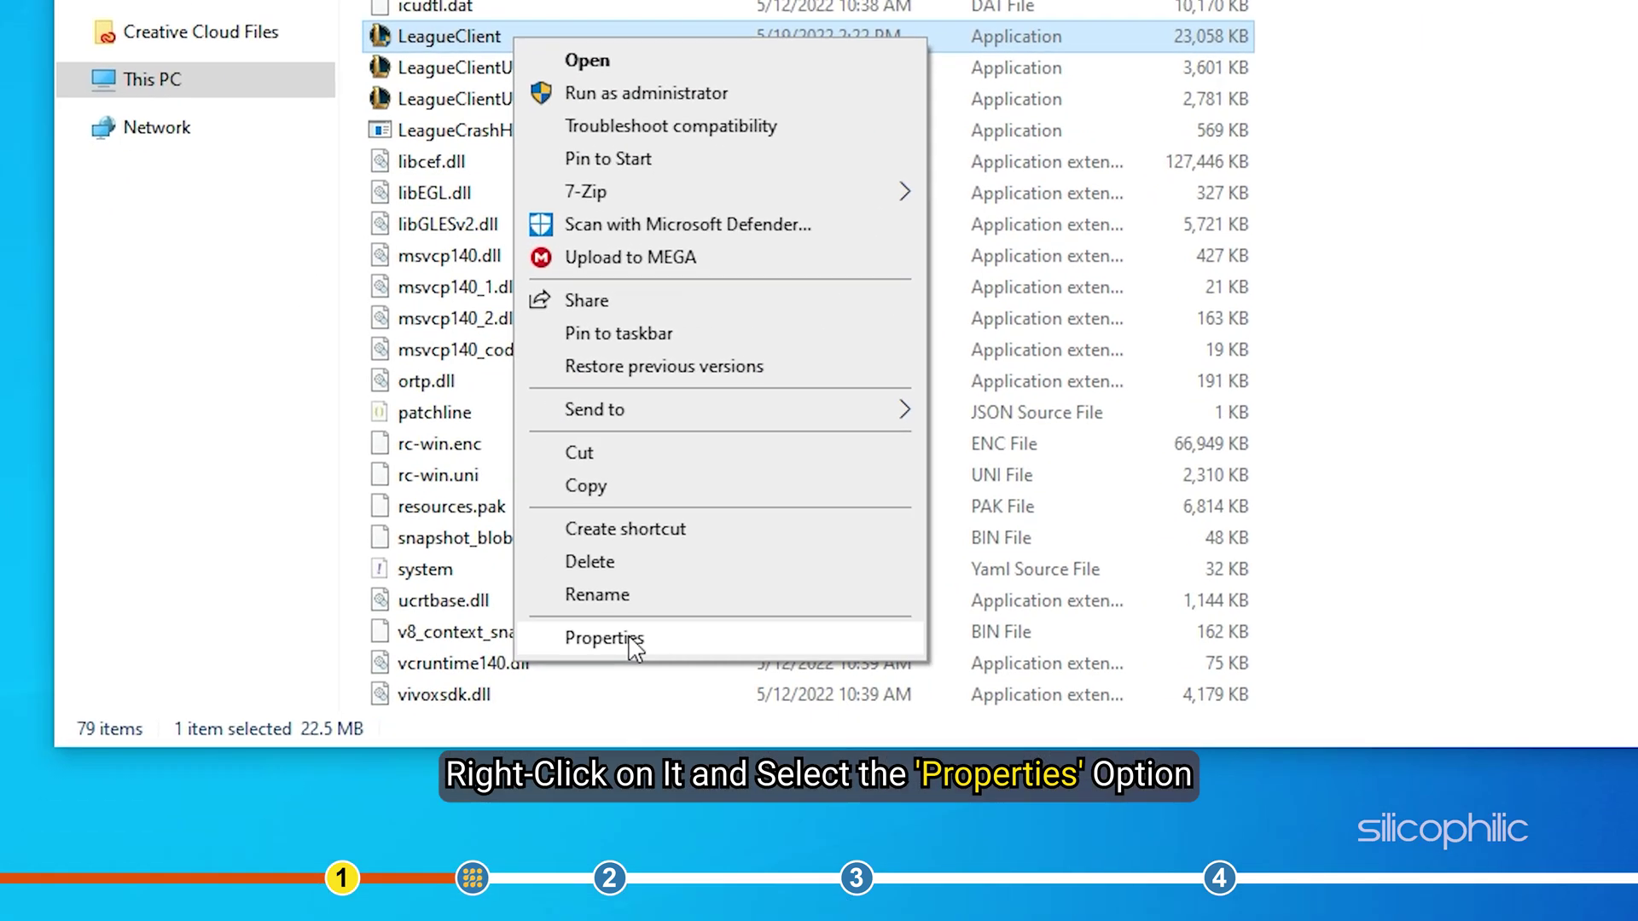
{"action": "left_click", "coordinate": [631, 642]}
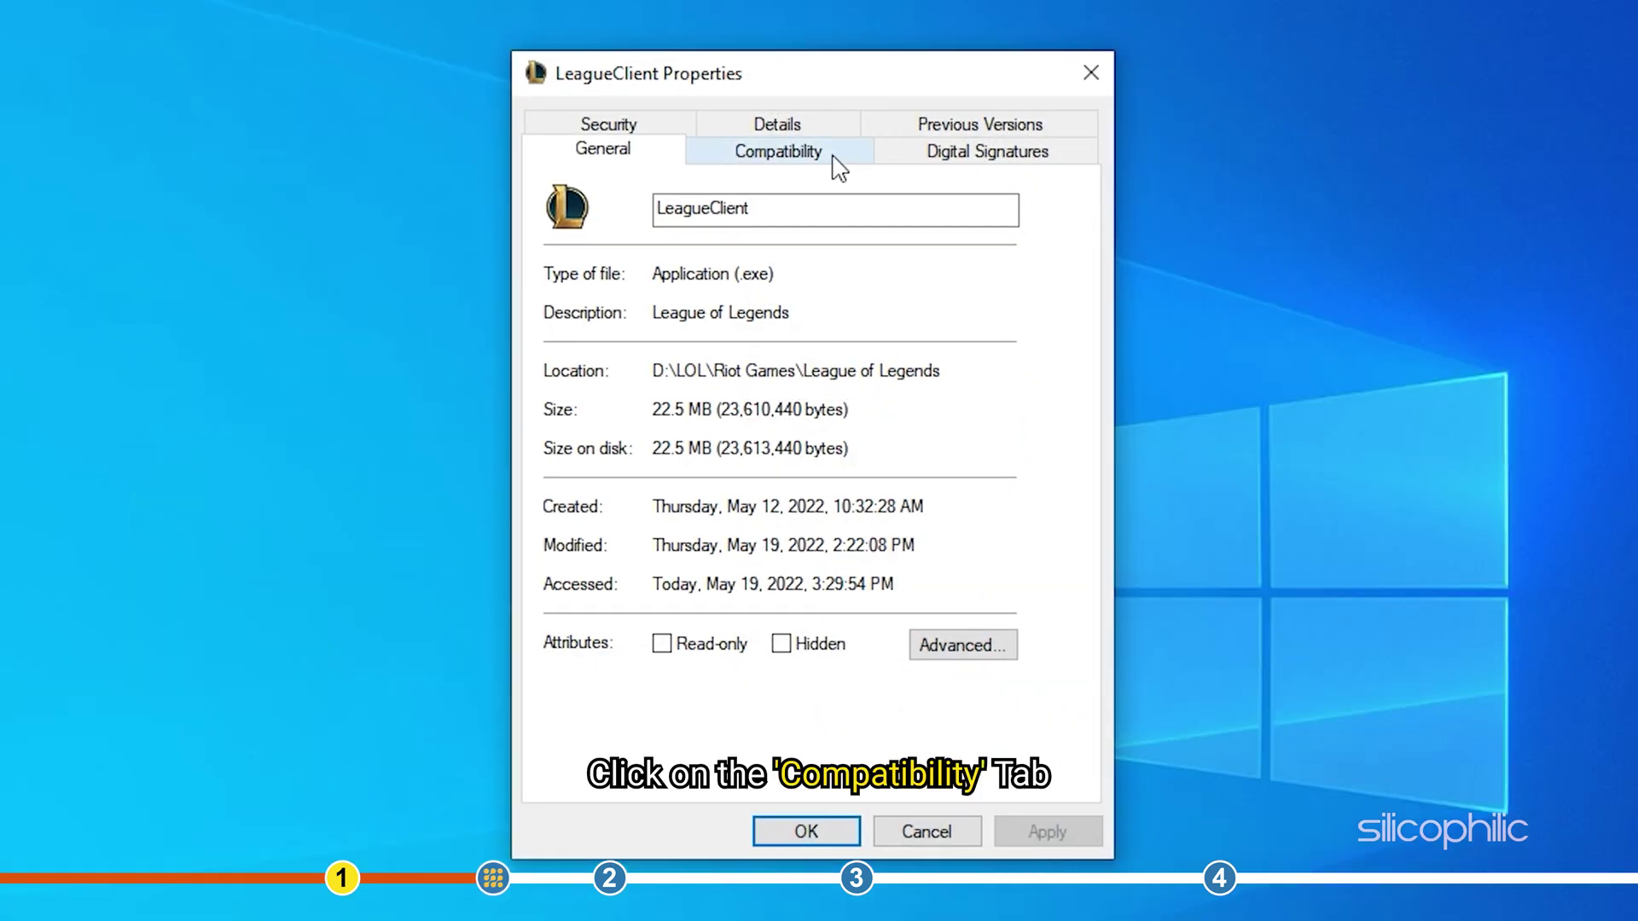
Tick 'Run this program as an administrator' on the Compatibility tab, apply it and close the dialog.
{"action": "left_click", "coordinate": [839, 168]}
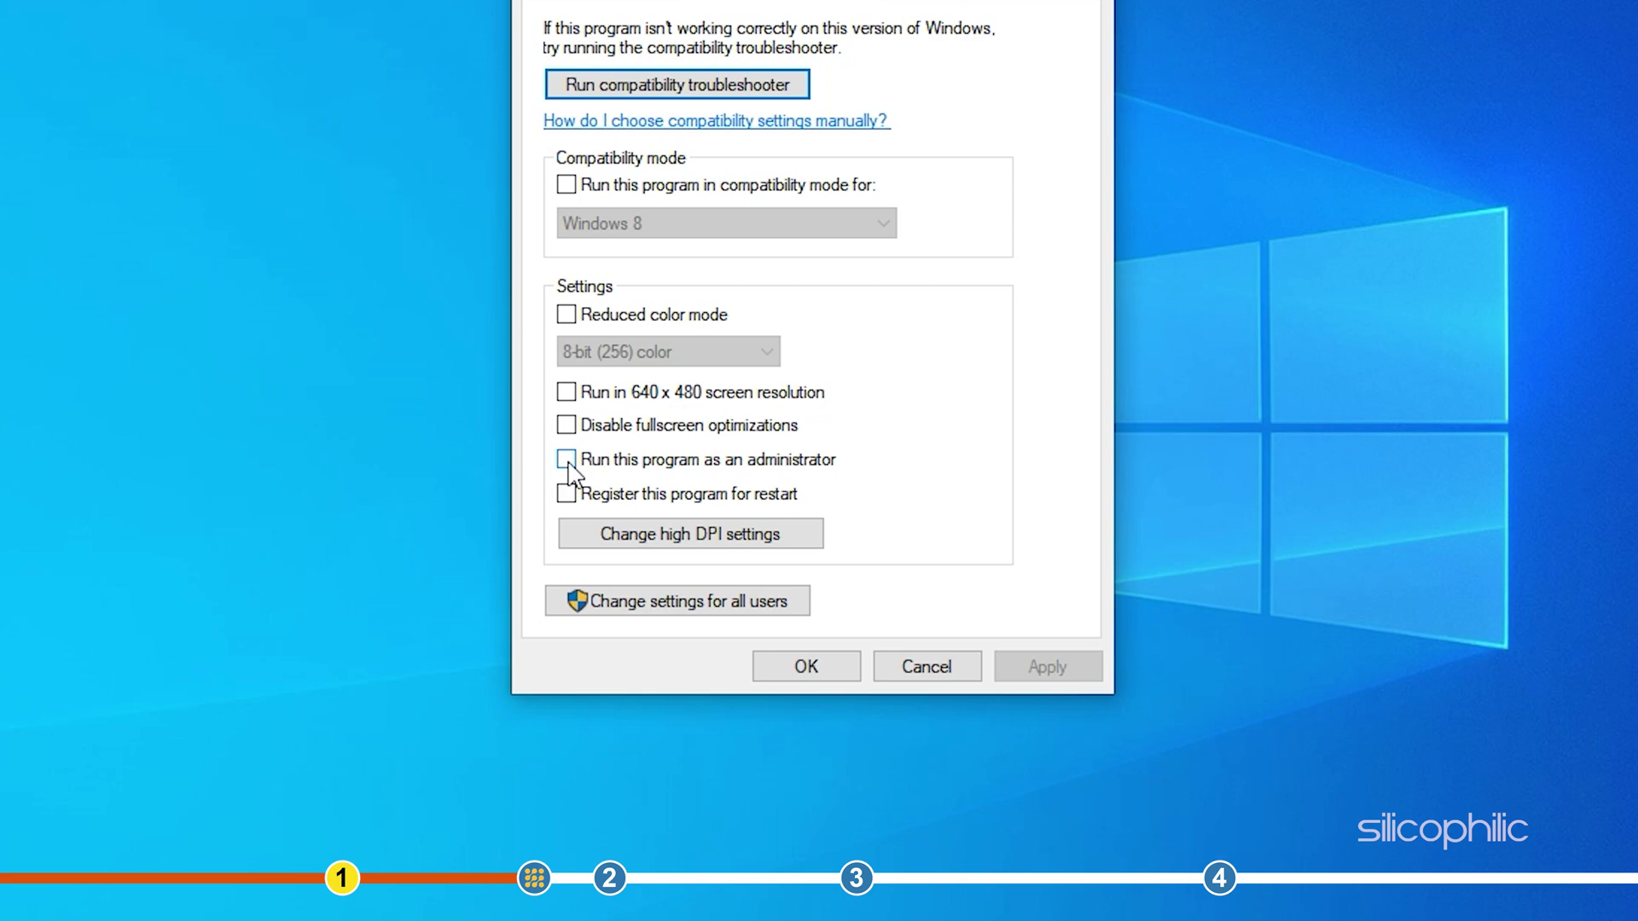
{"action": "left_click", "coordinate": [566, 461]}
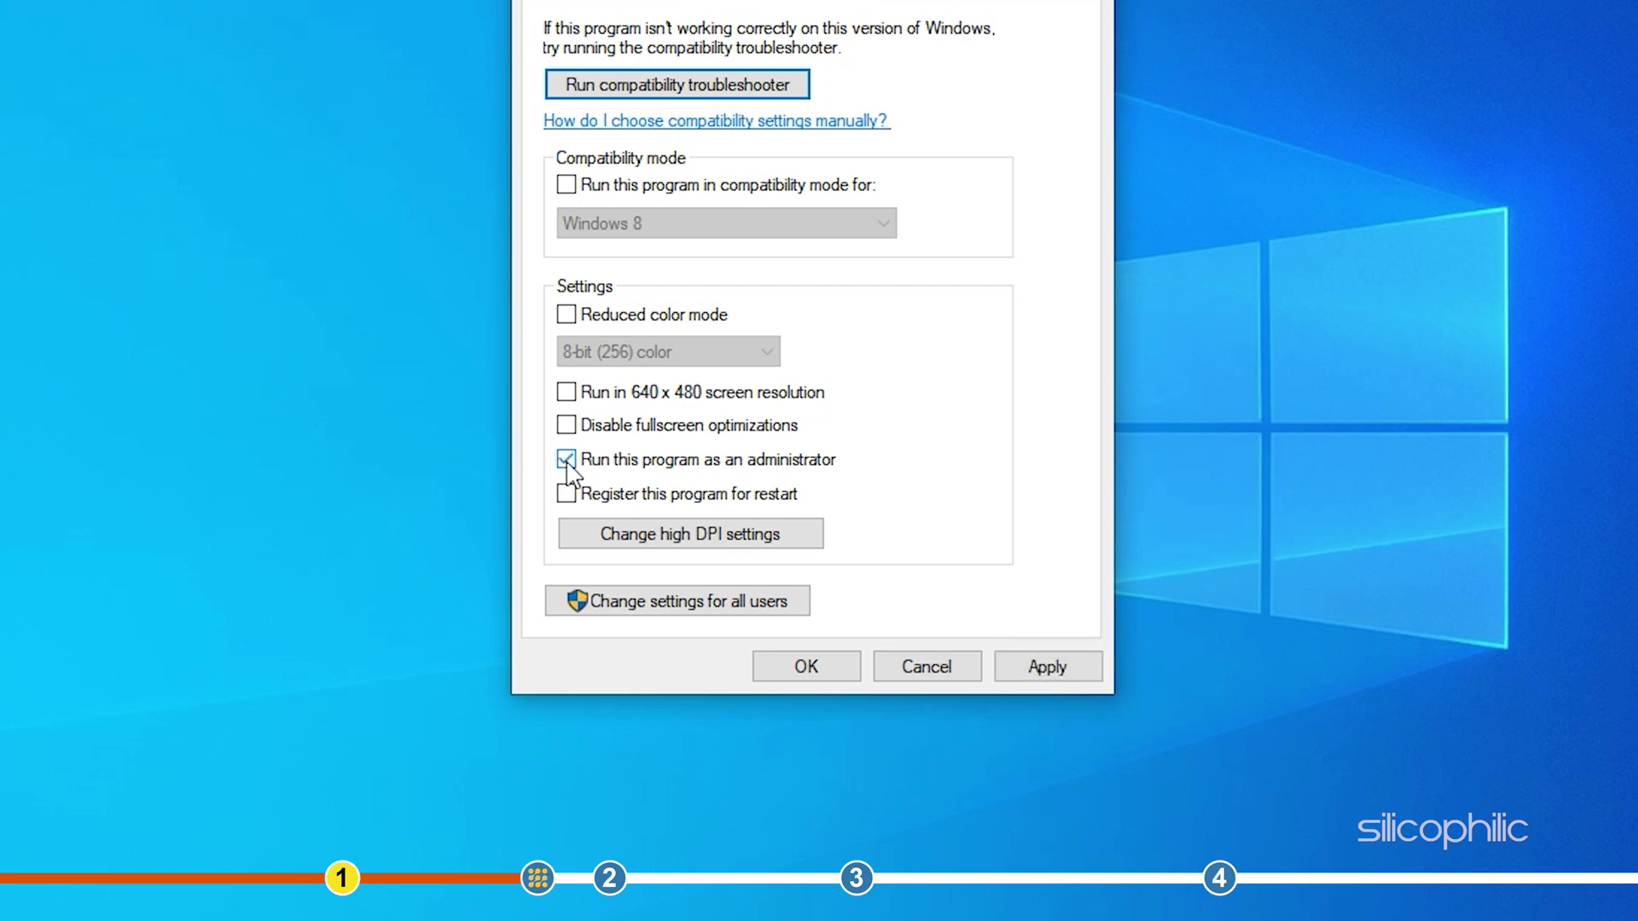
{"action": "left_click", "coordinate": [1037, 680]}
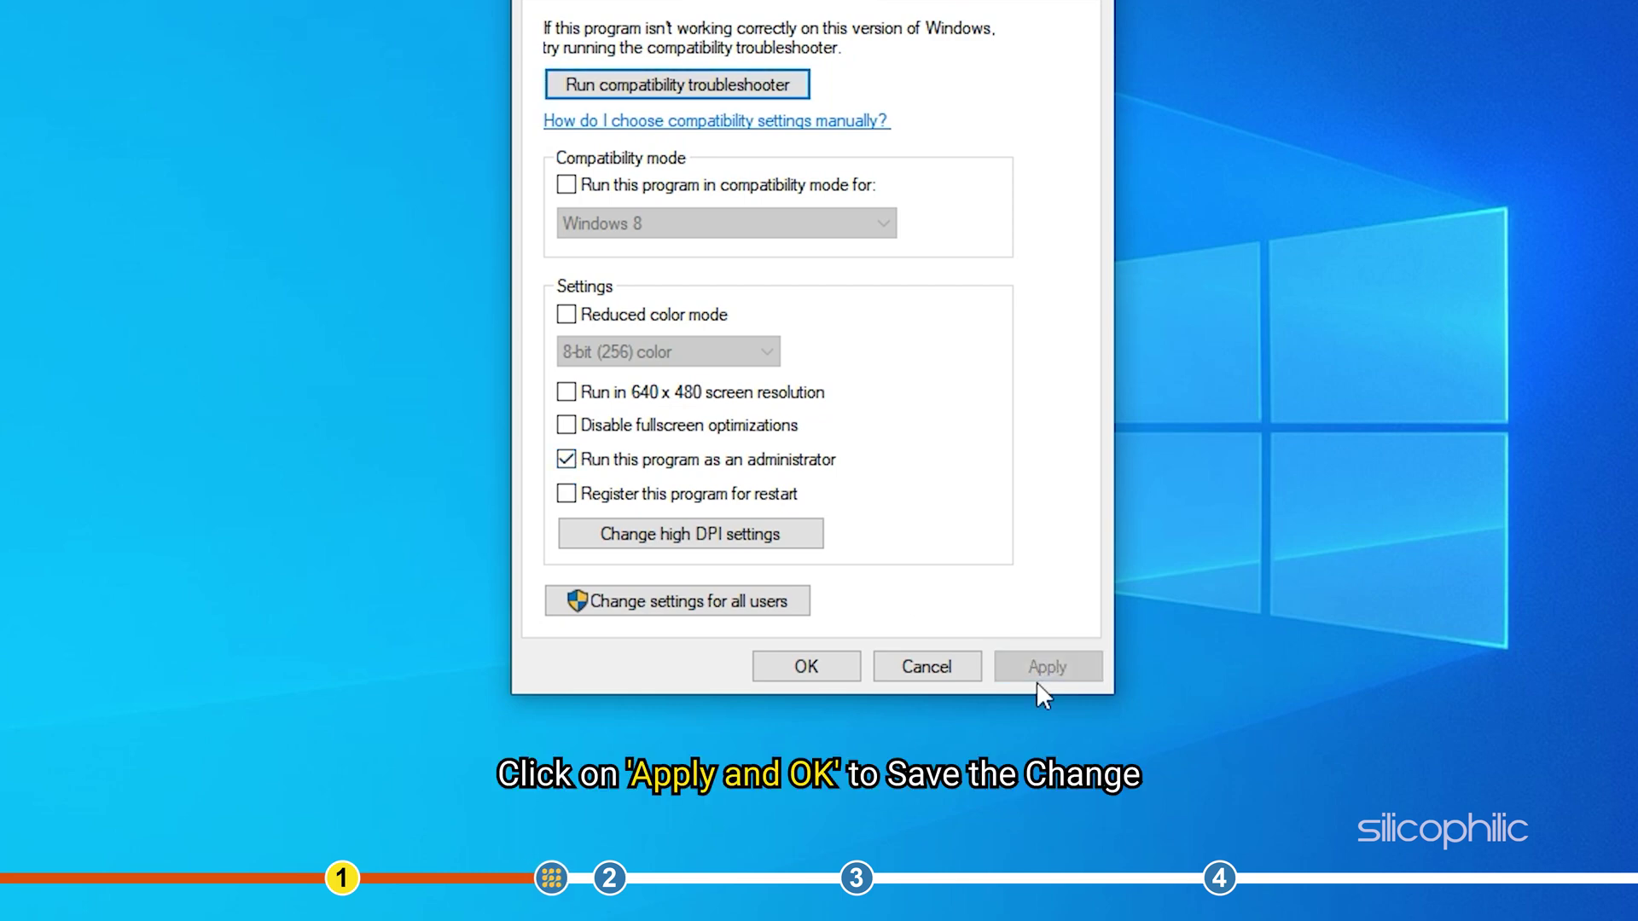
{"action": "left_click", "coordinate": [776, 672]}
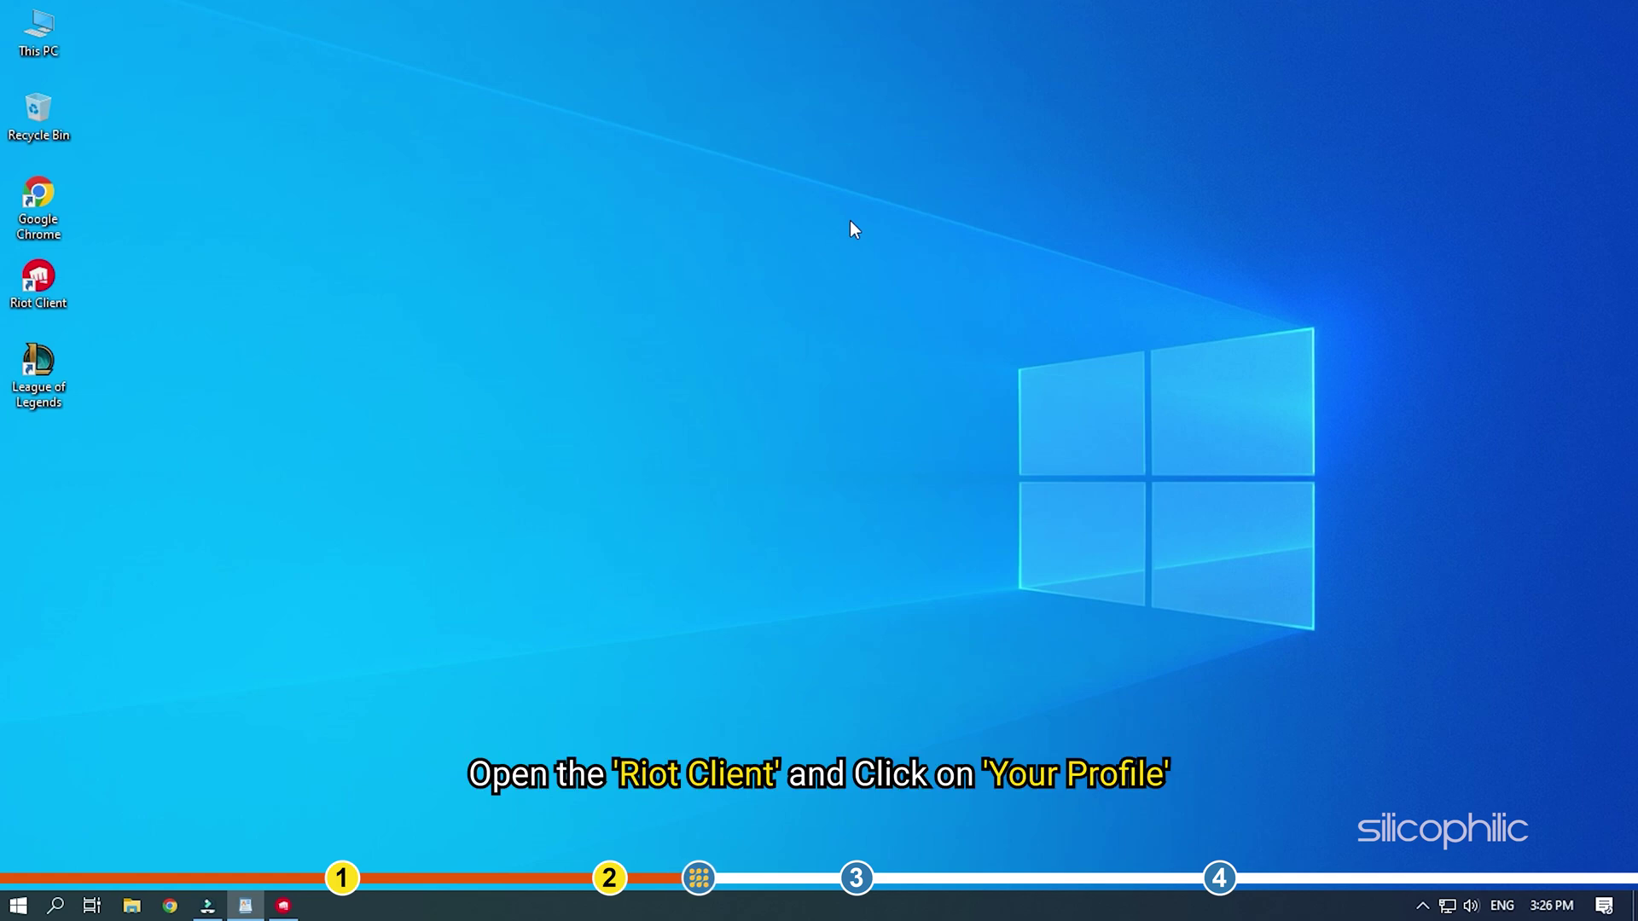
Repair League of Legends from Riot Client settings, dismiss the up-to-date notice, and close the client.
{"action": "left_click", "coordinate": [284, 906]}
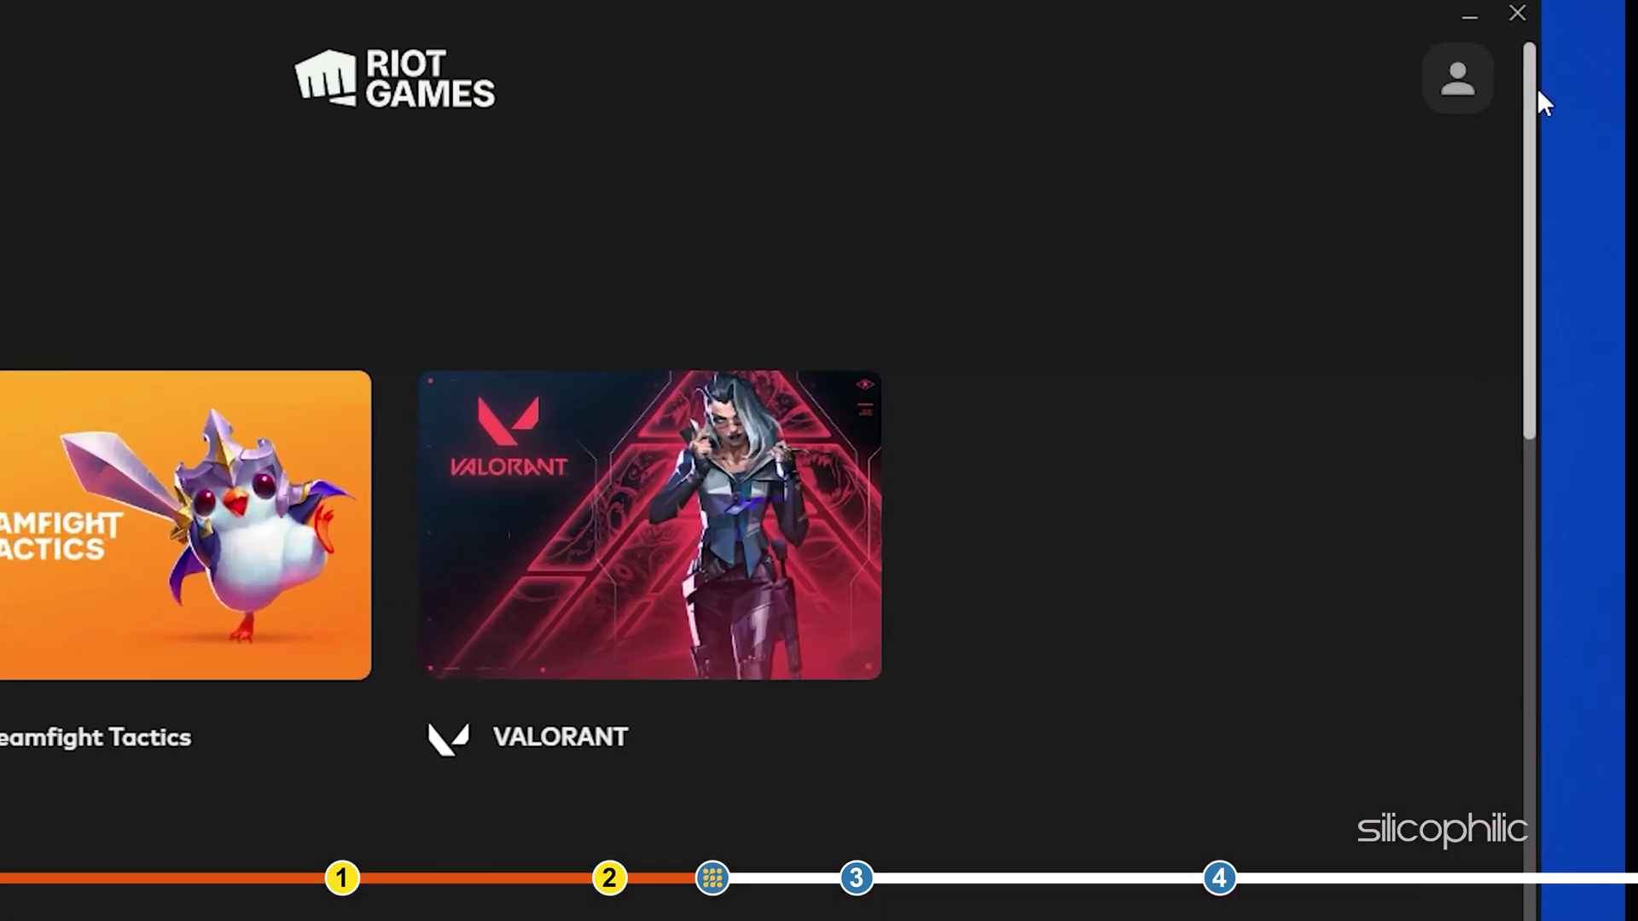
{"action": "left_click", "coordinate": [1458, 80]}
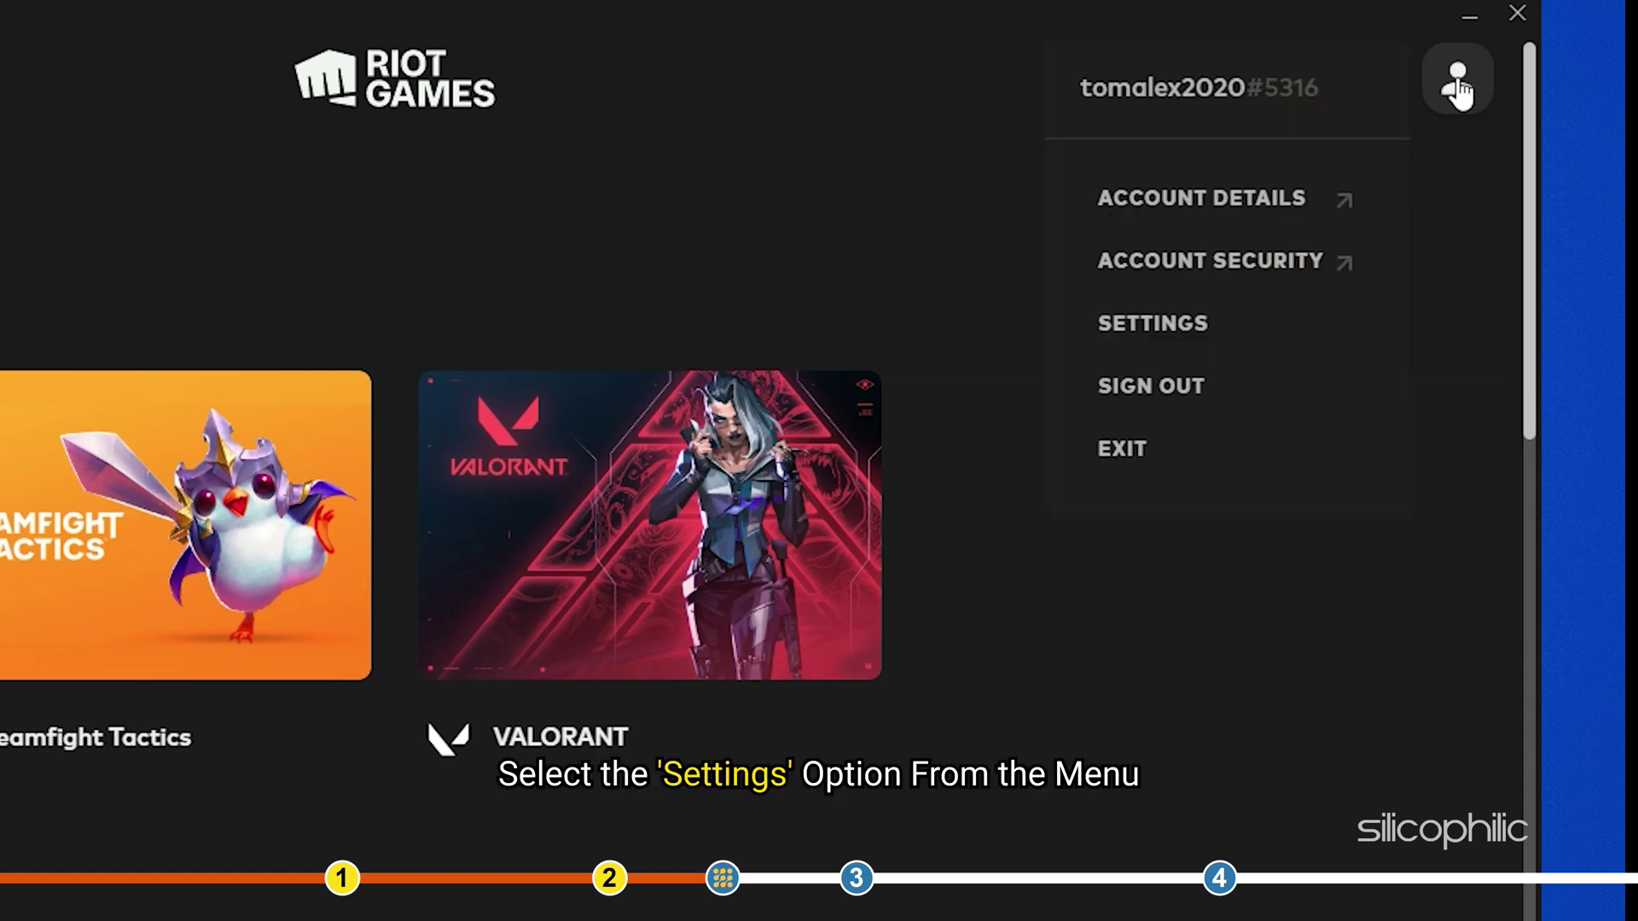
{"action": "left_click", "coordinate": [1303, 345]}
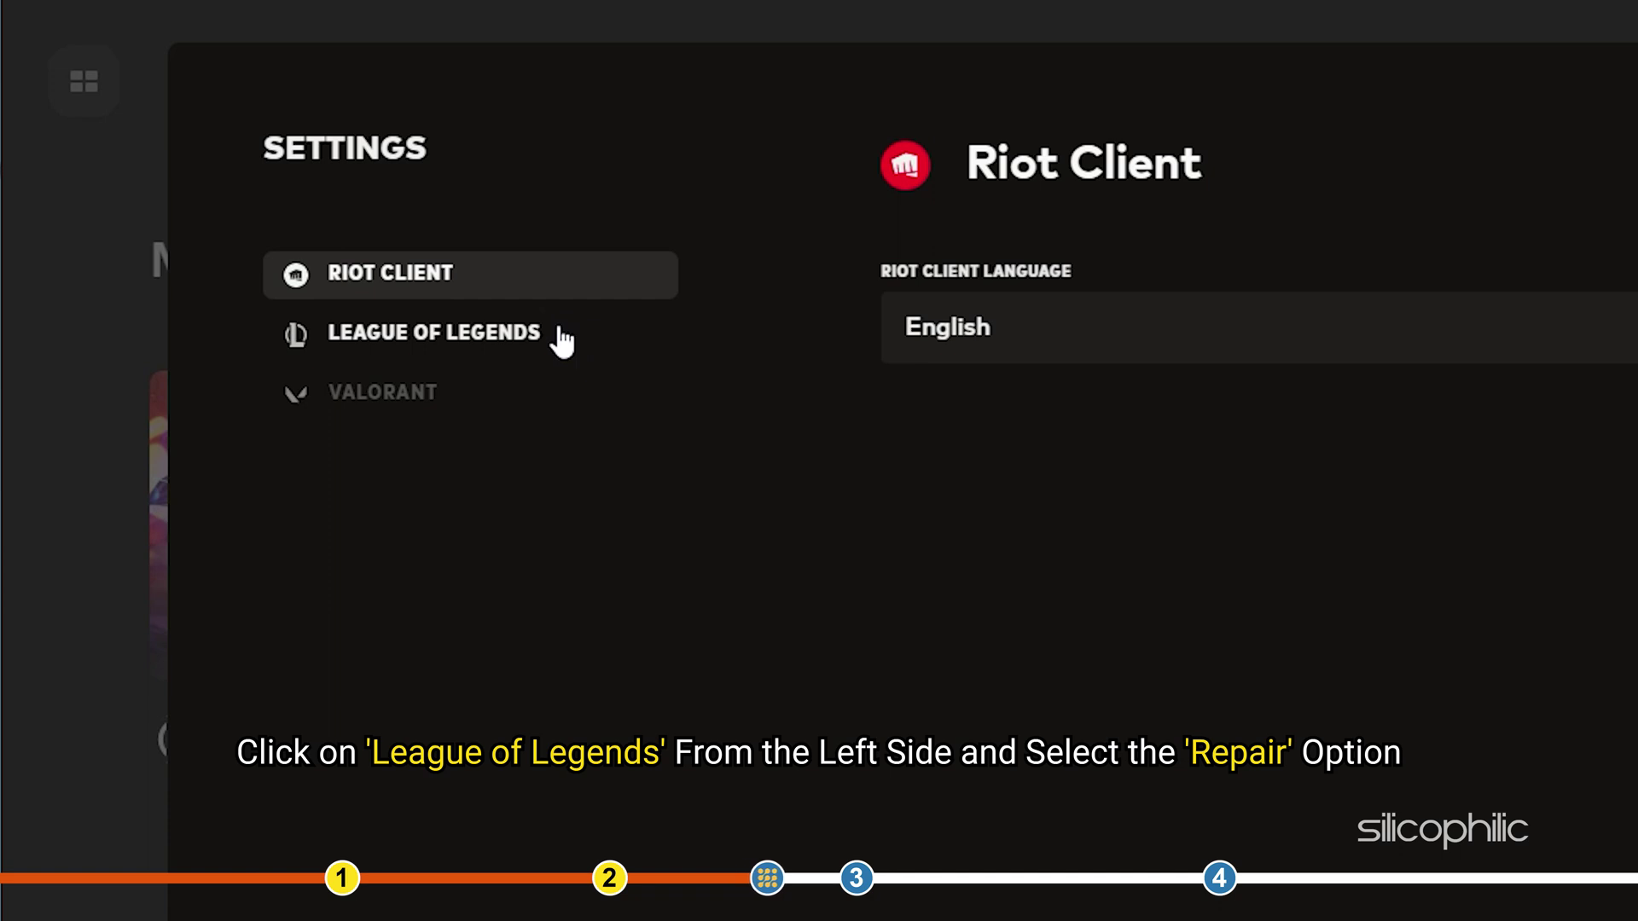
{"action": "left_click", "coordinate": [559, 341]}
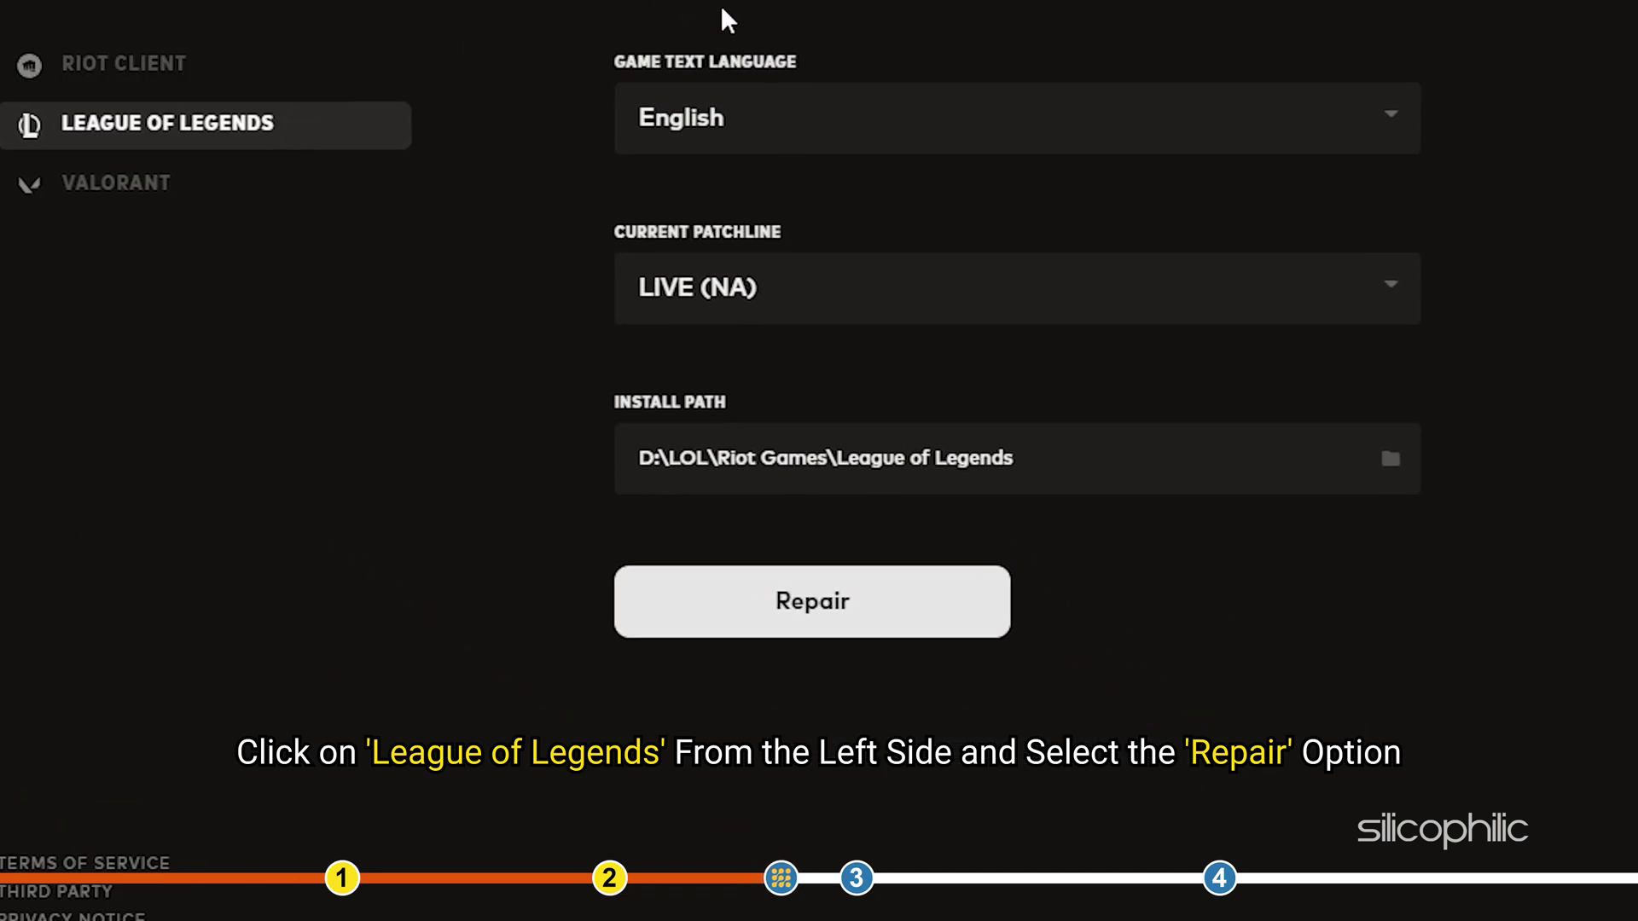
{"action": "left_click", "coordinate": [862, 611]}
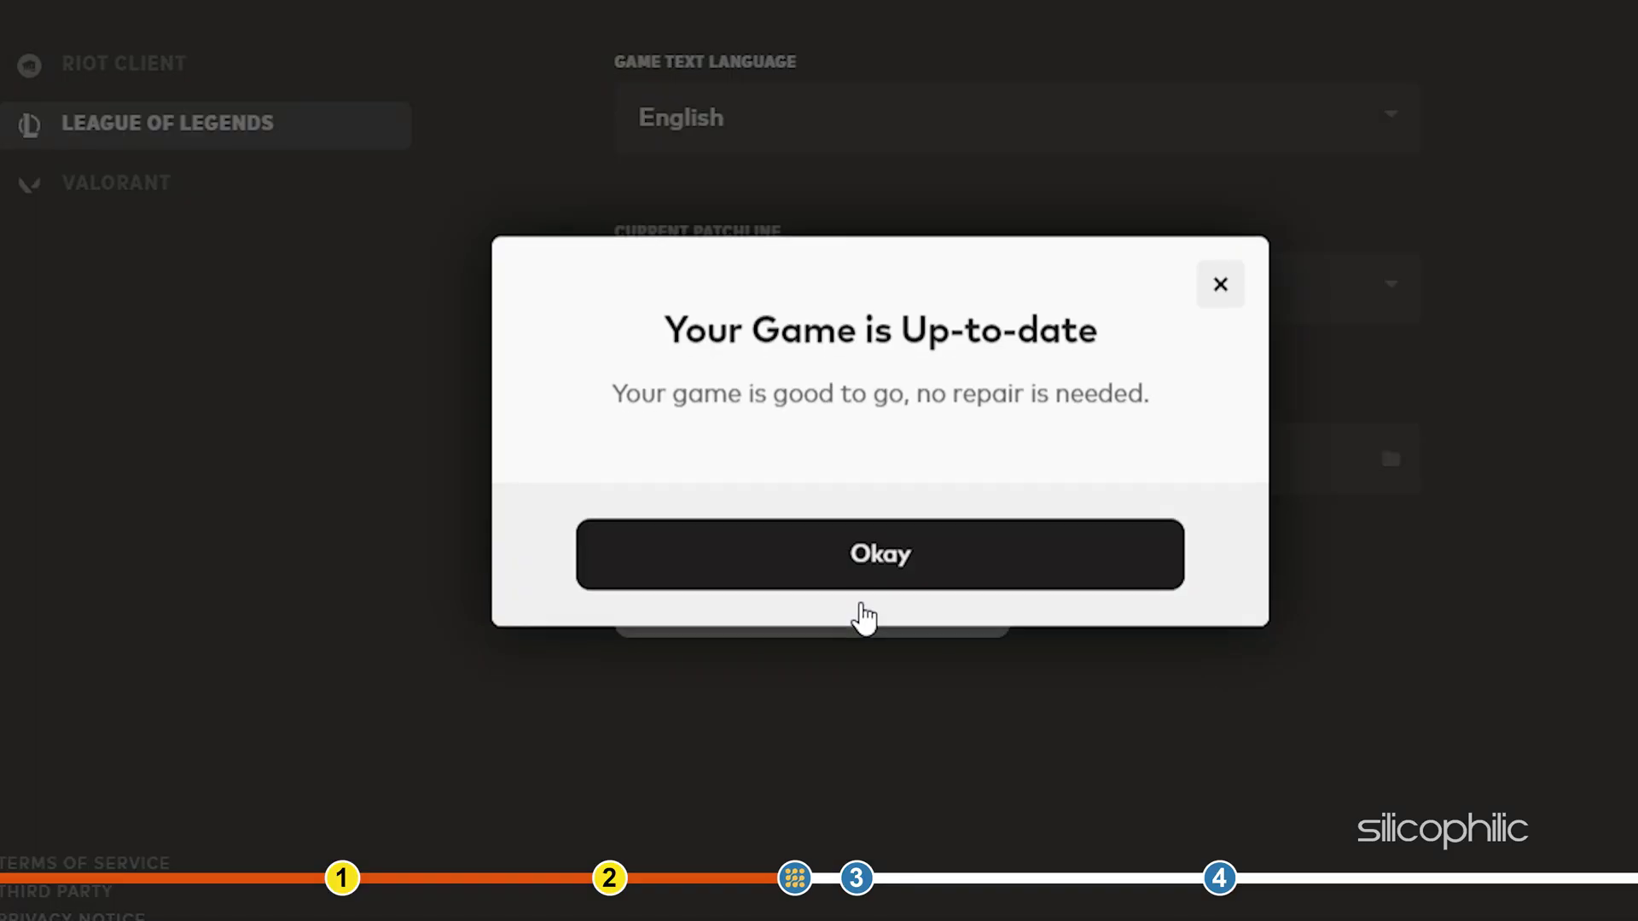
{"action": "left_click", "coordinate": [852, 559]}
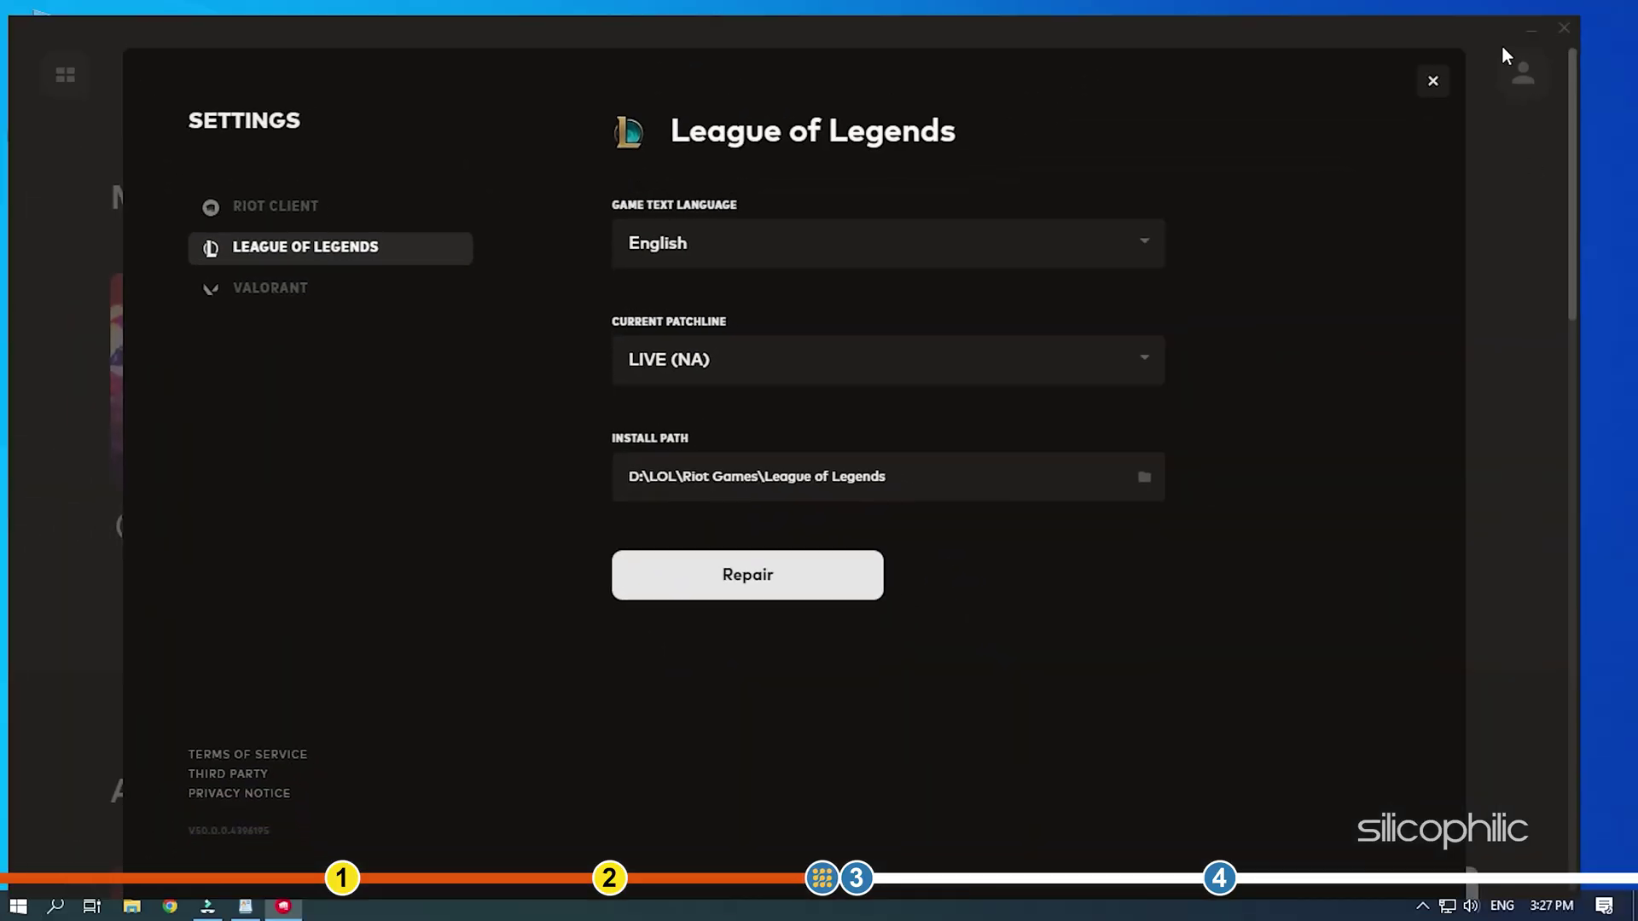
{"action": "left_click", "coordinate": [1434, 83]}
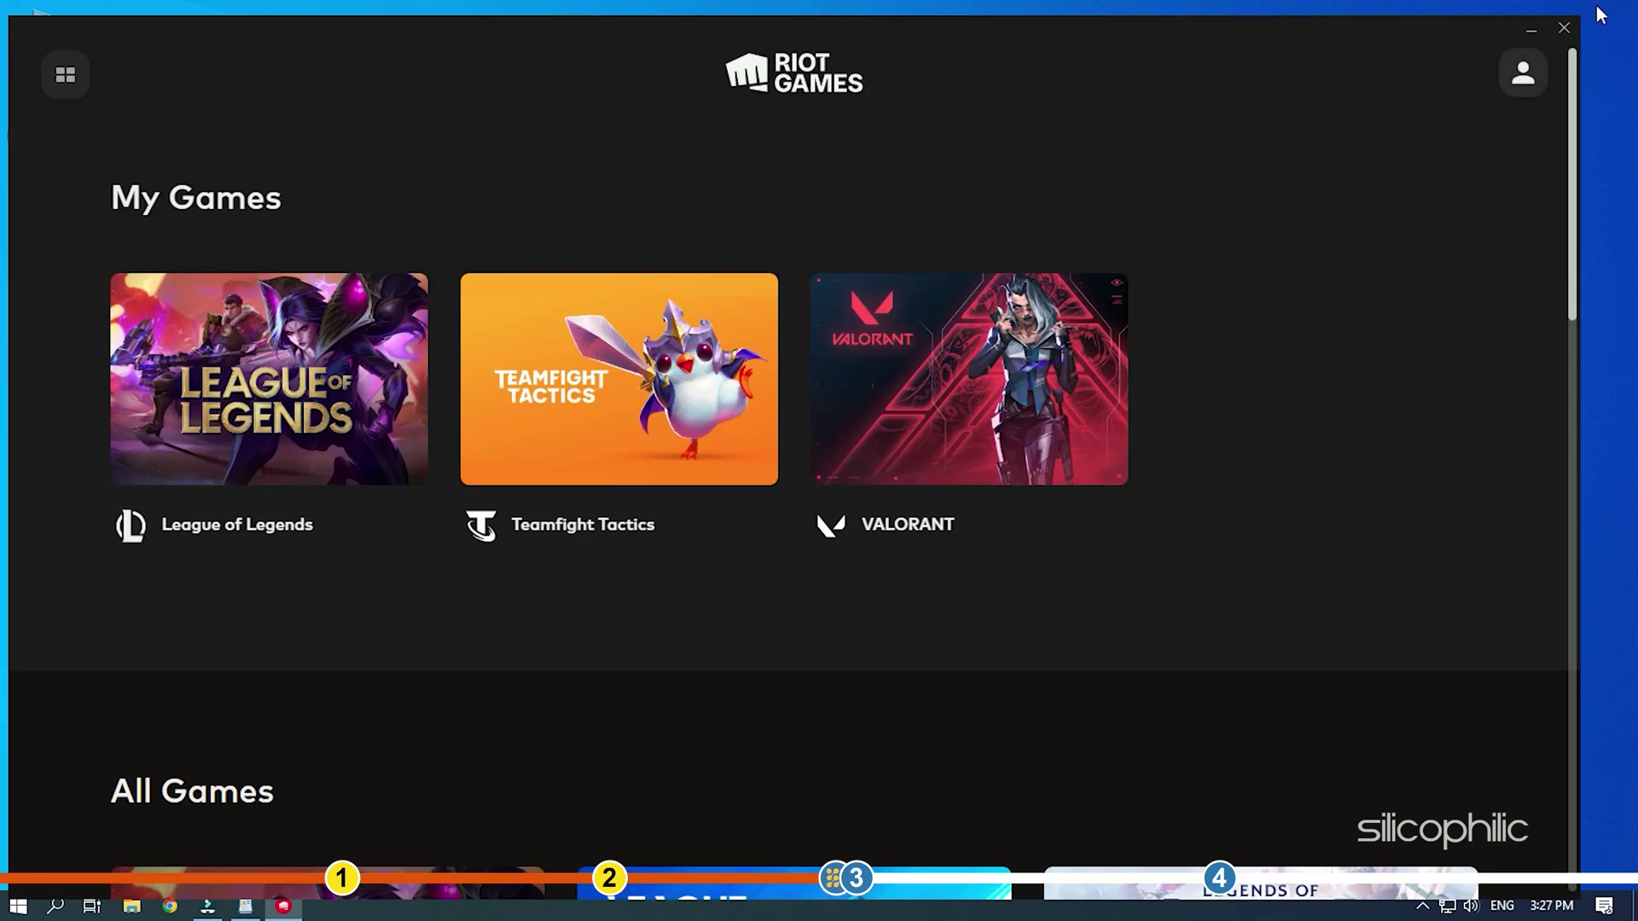
{"action": "left_click", "coordinate": [1548, 34]}
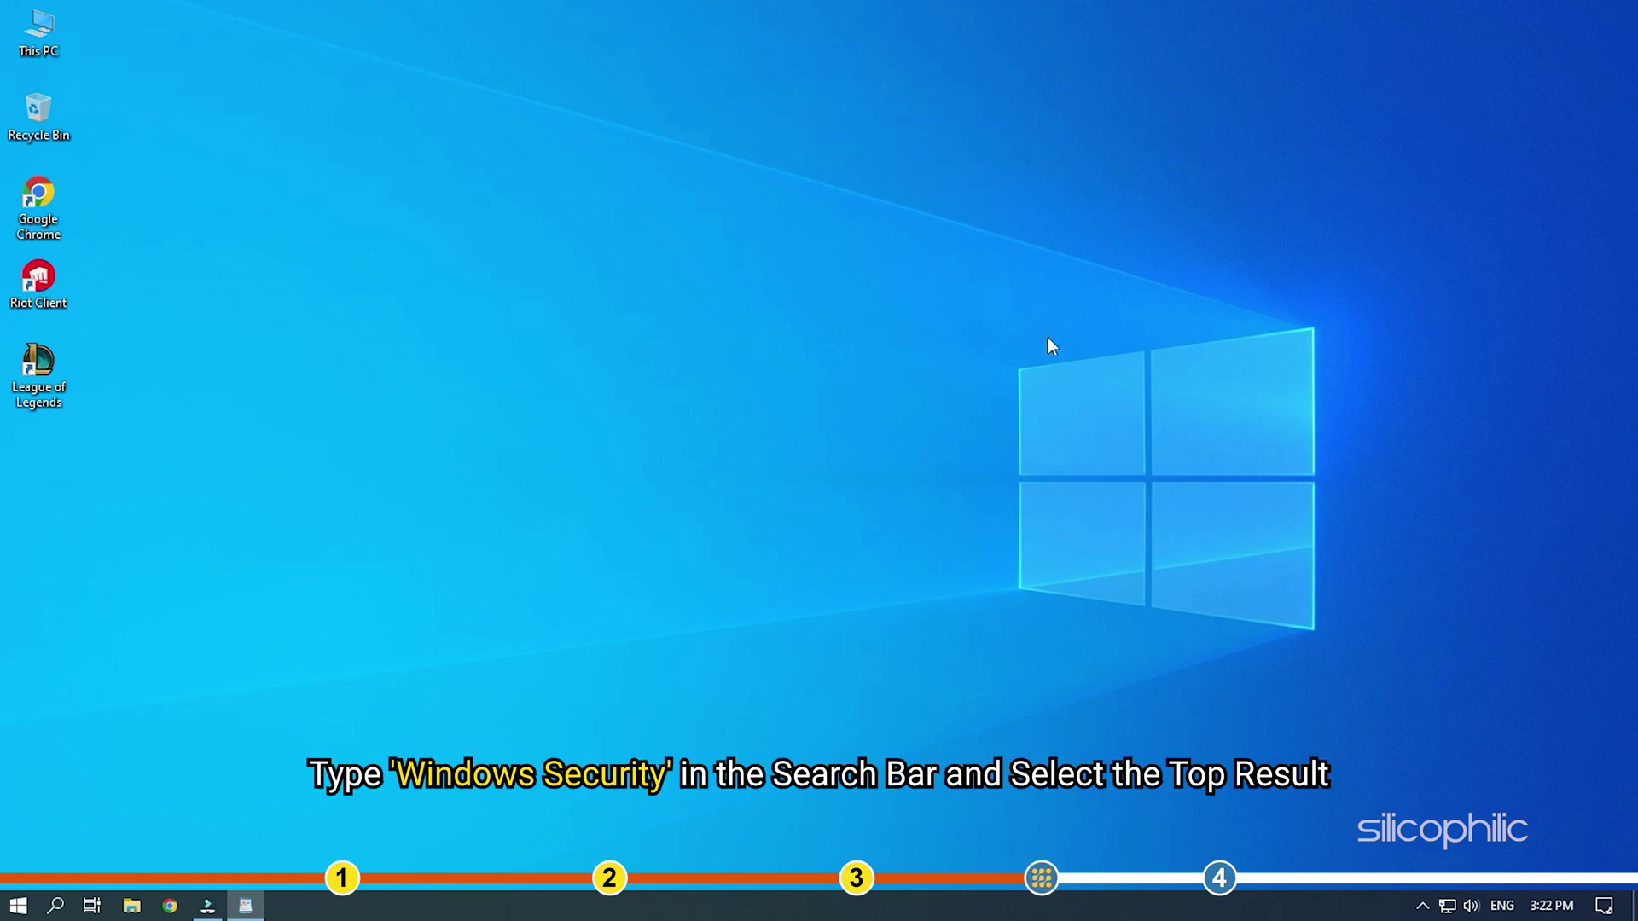
Launch Windows Security and switch Real-time protection Off under Virus & threat protection settings.
{"action": "left_click", "coordinate": [57, 908]}
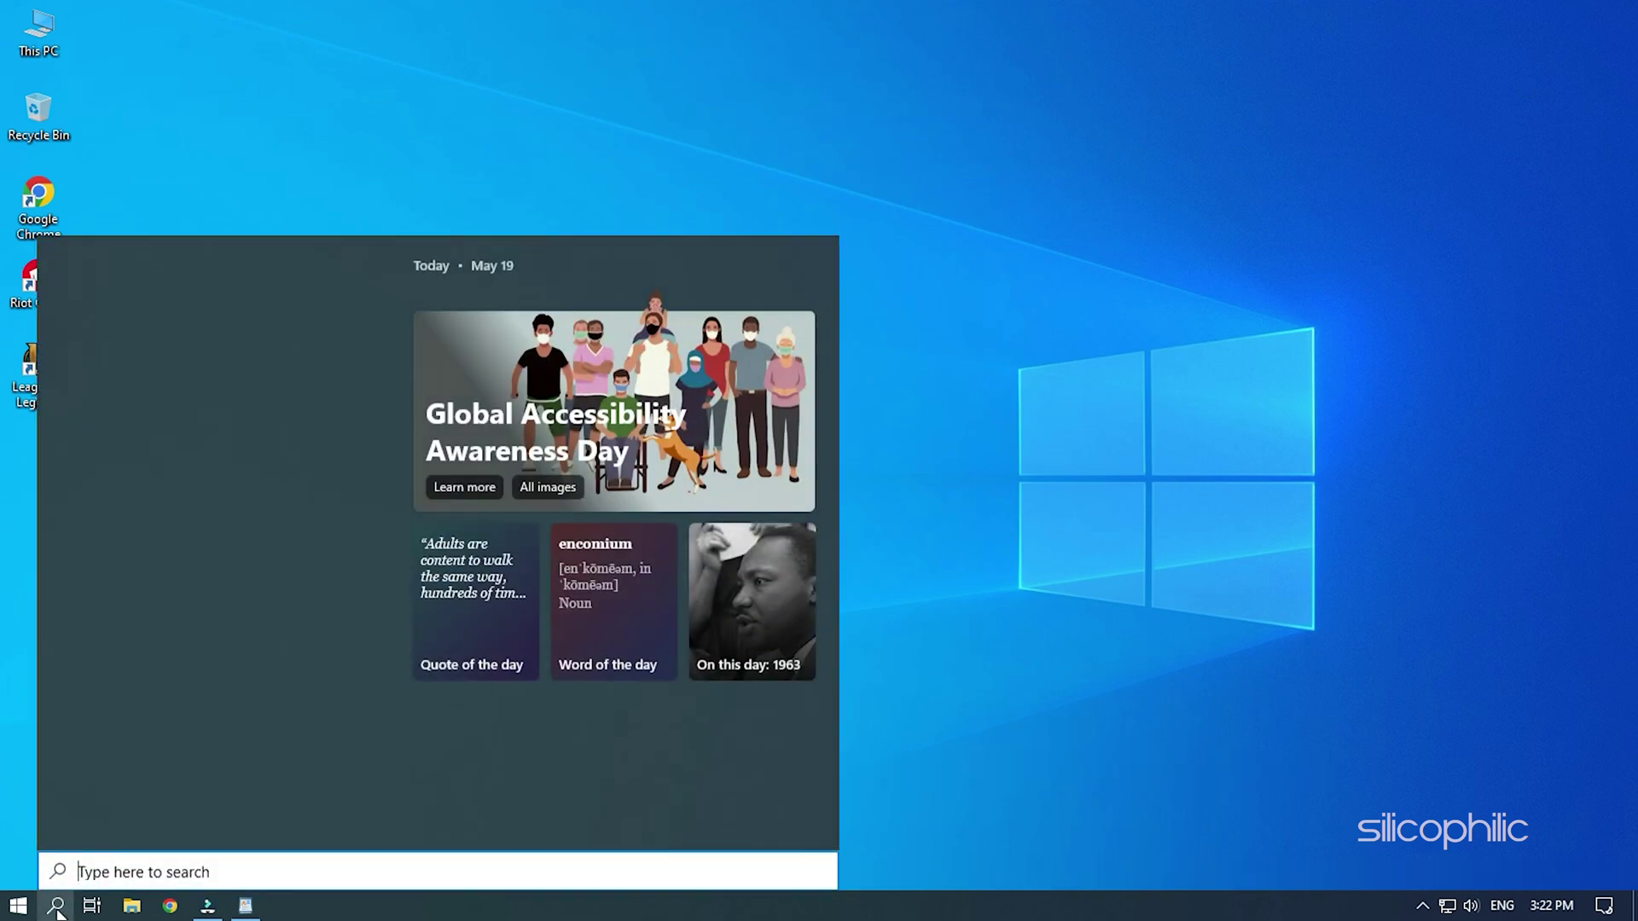
{"action": "type", "text": "windows "}
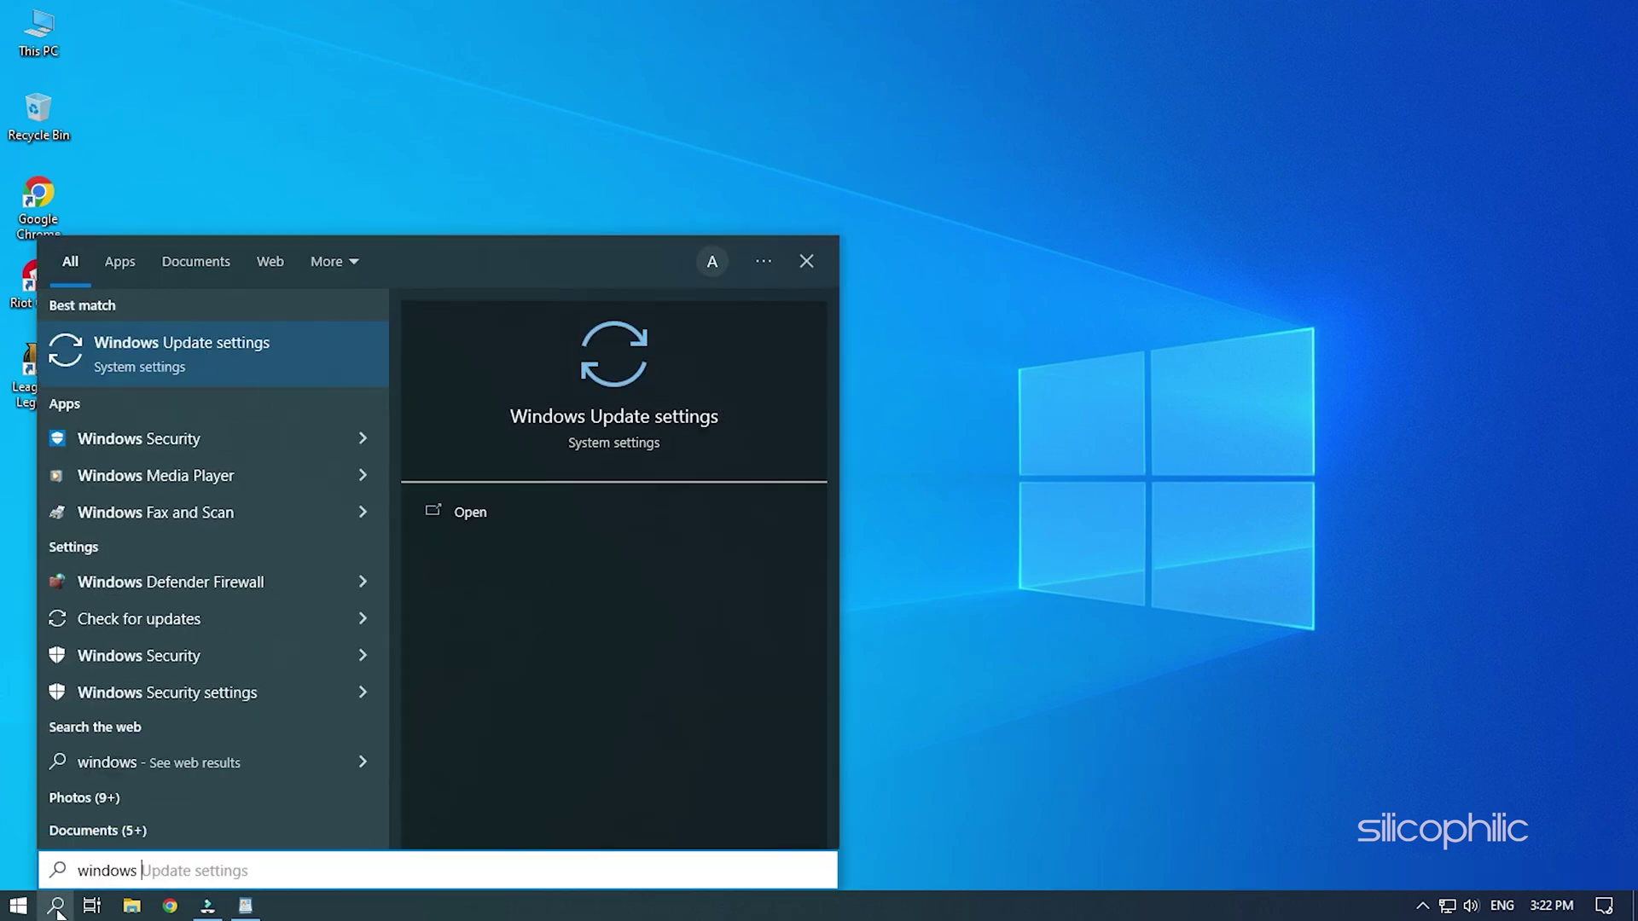
{"action": "type", "text": "security"}
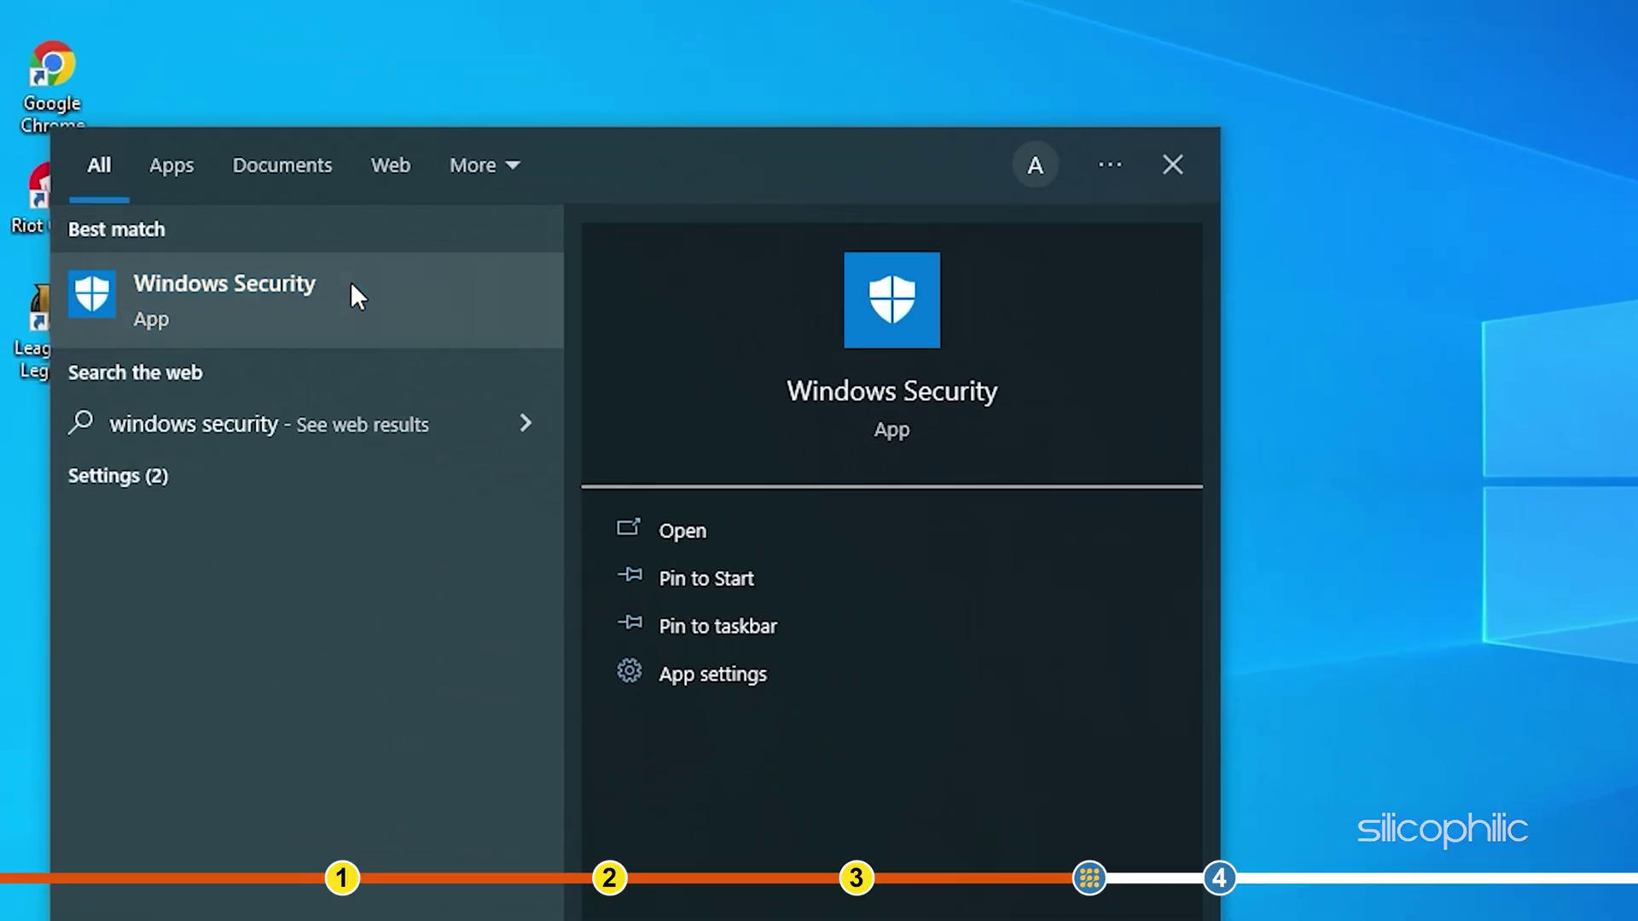
{"action": "left_click", "coordinate": [326, 307]}
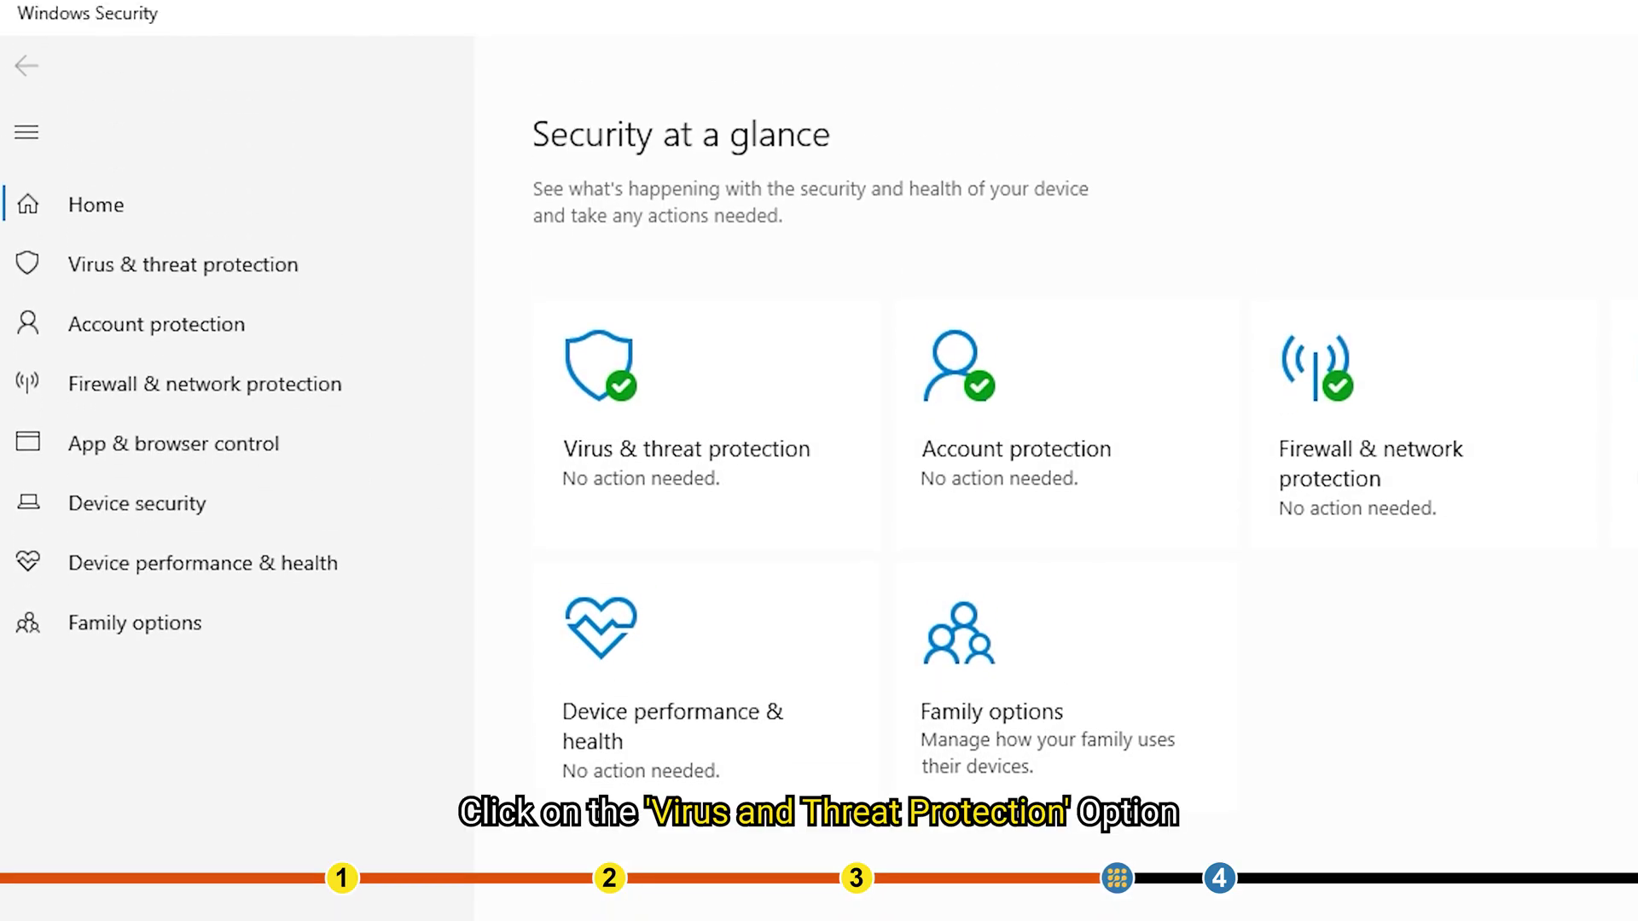
{"action": "left_click", "coordinate": [723, 398]}
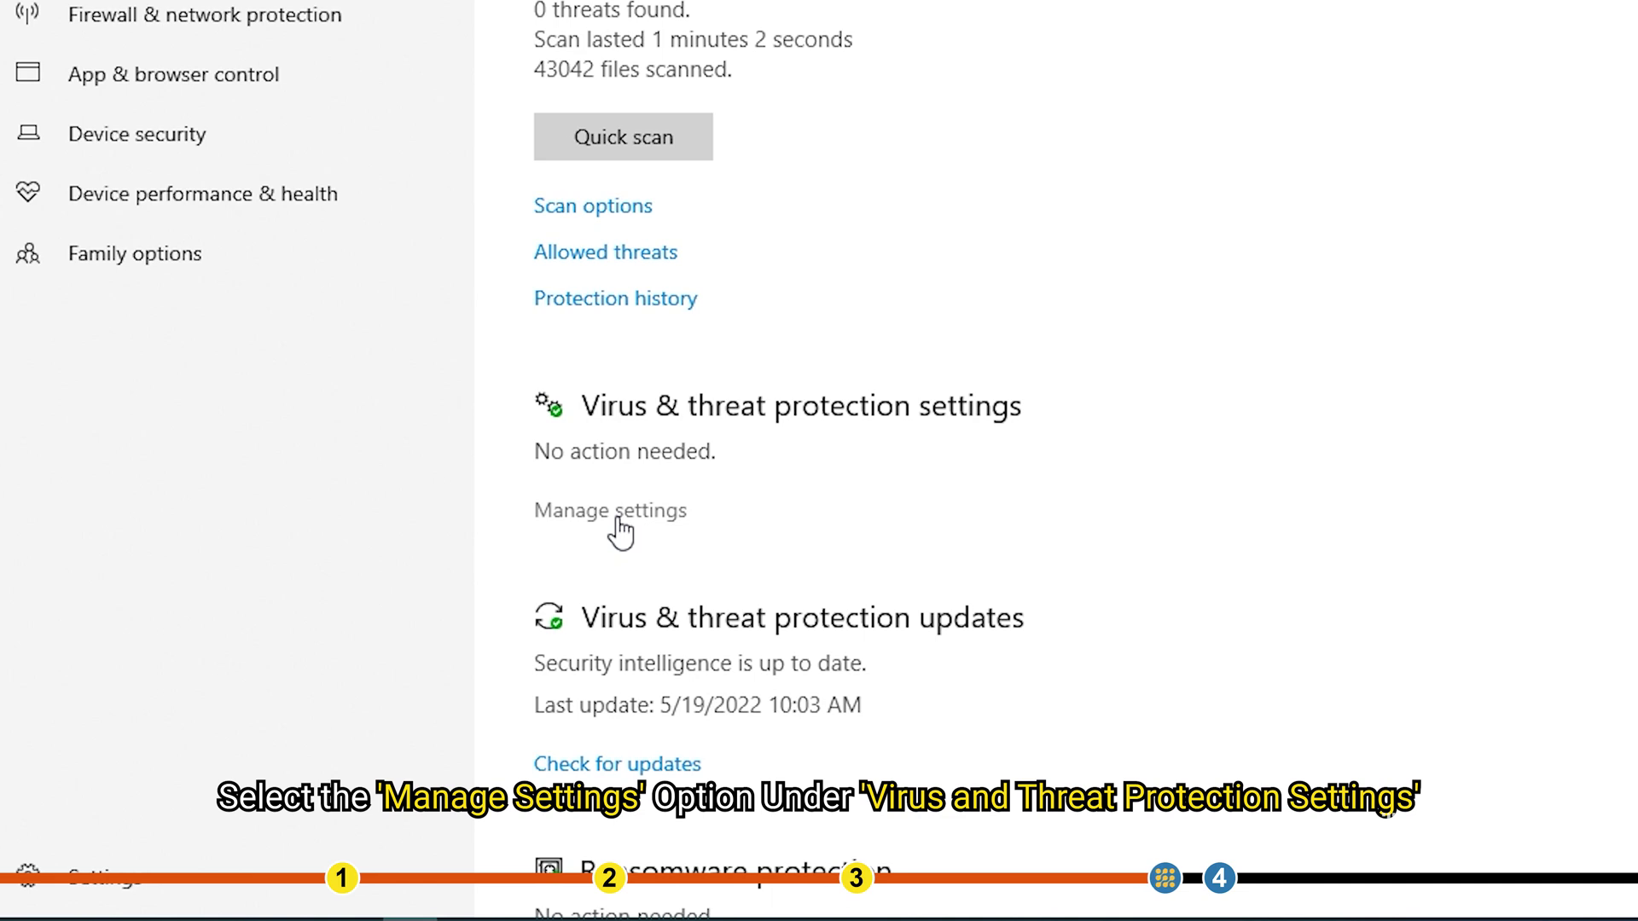
{"action": "left_click", "coordinate": [619, 521]}
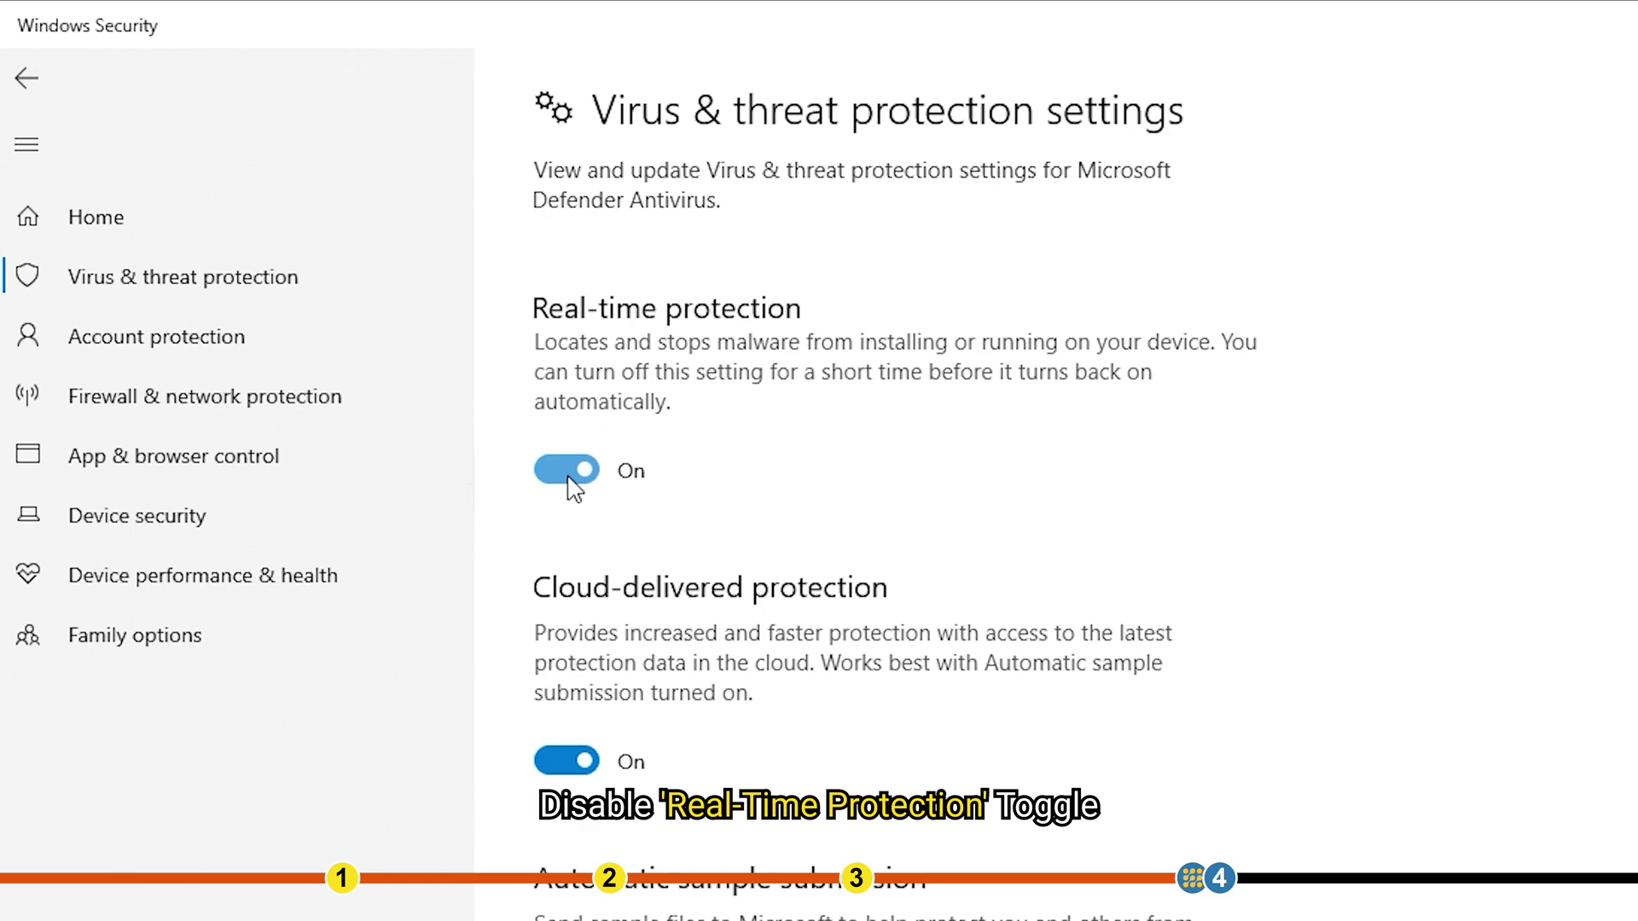
{"action": "left_click", "coordinate": [570, 490]}
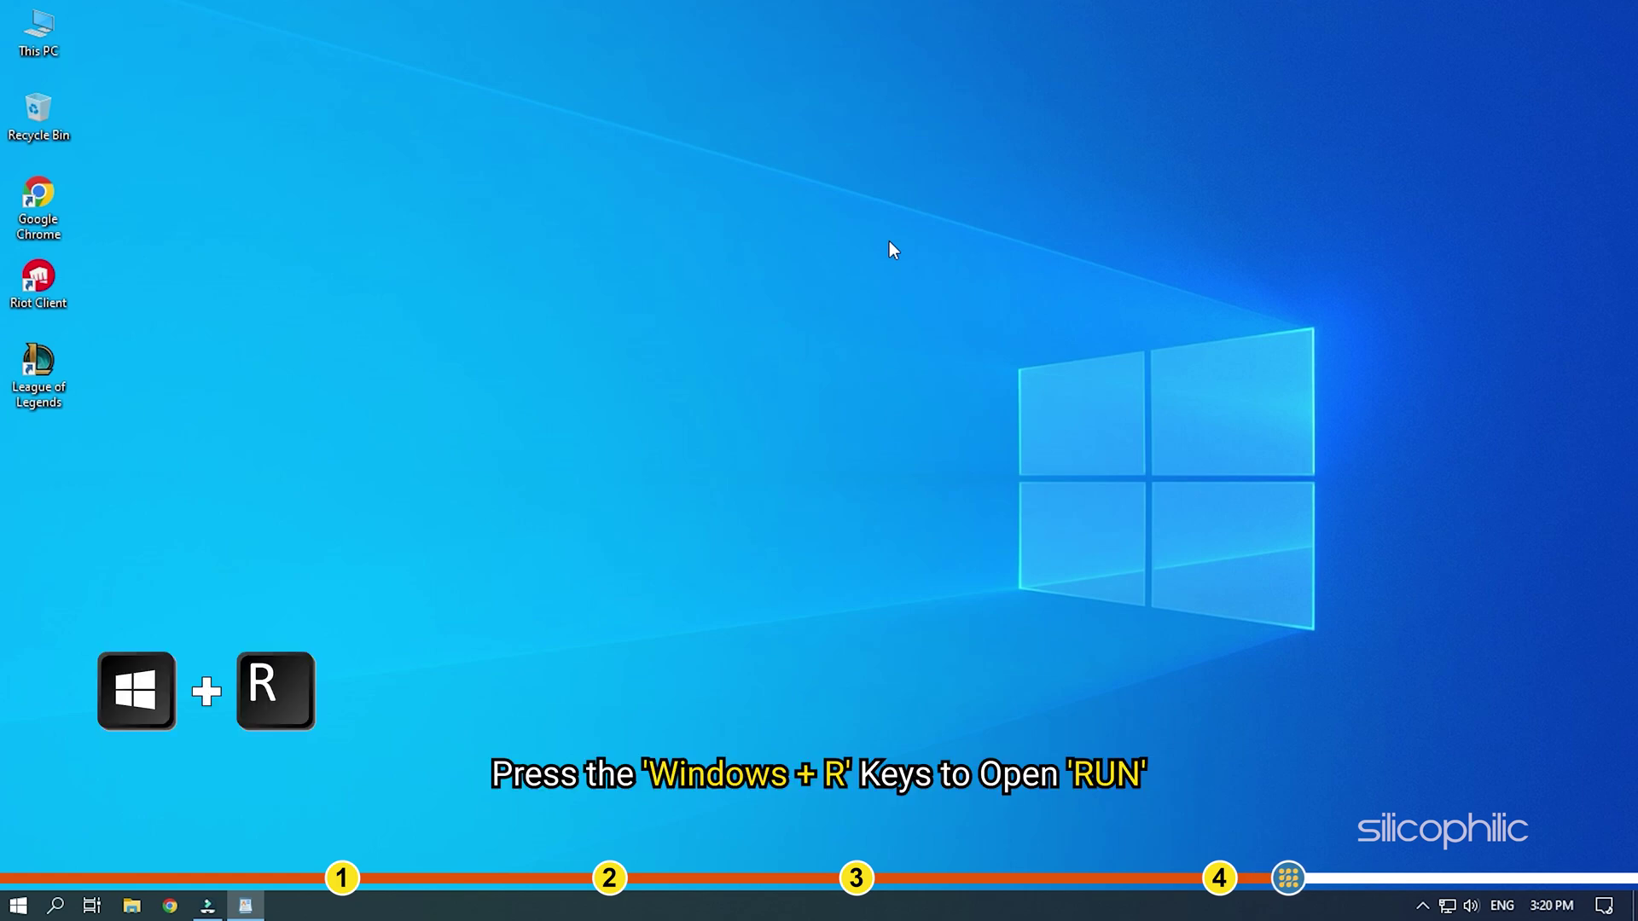
Open the Temp folder by running 'temp' from the Run dialog.
{"action": "key", "text": "super+r"}
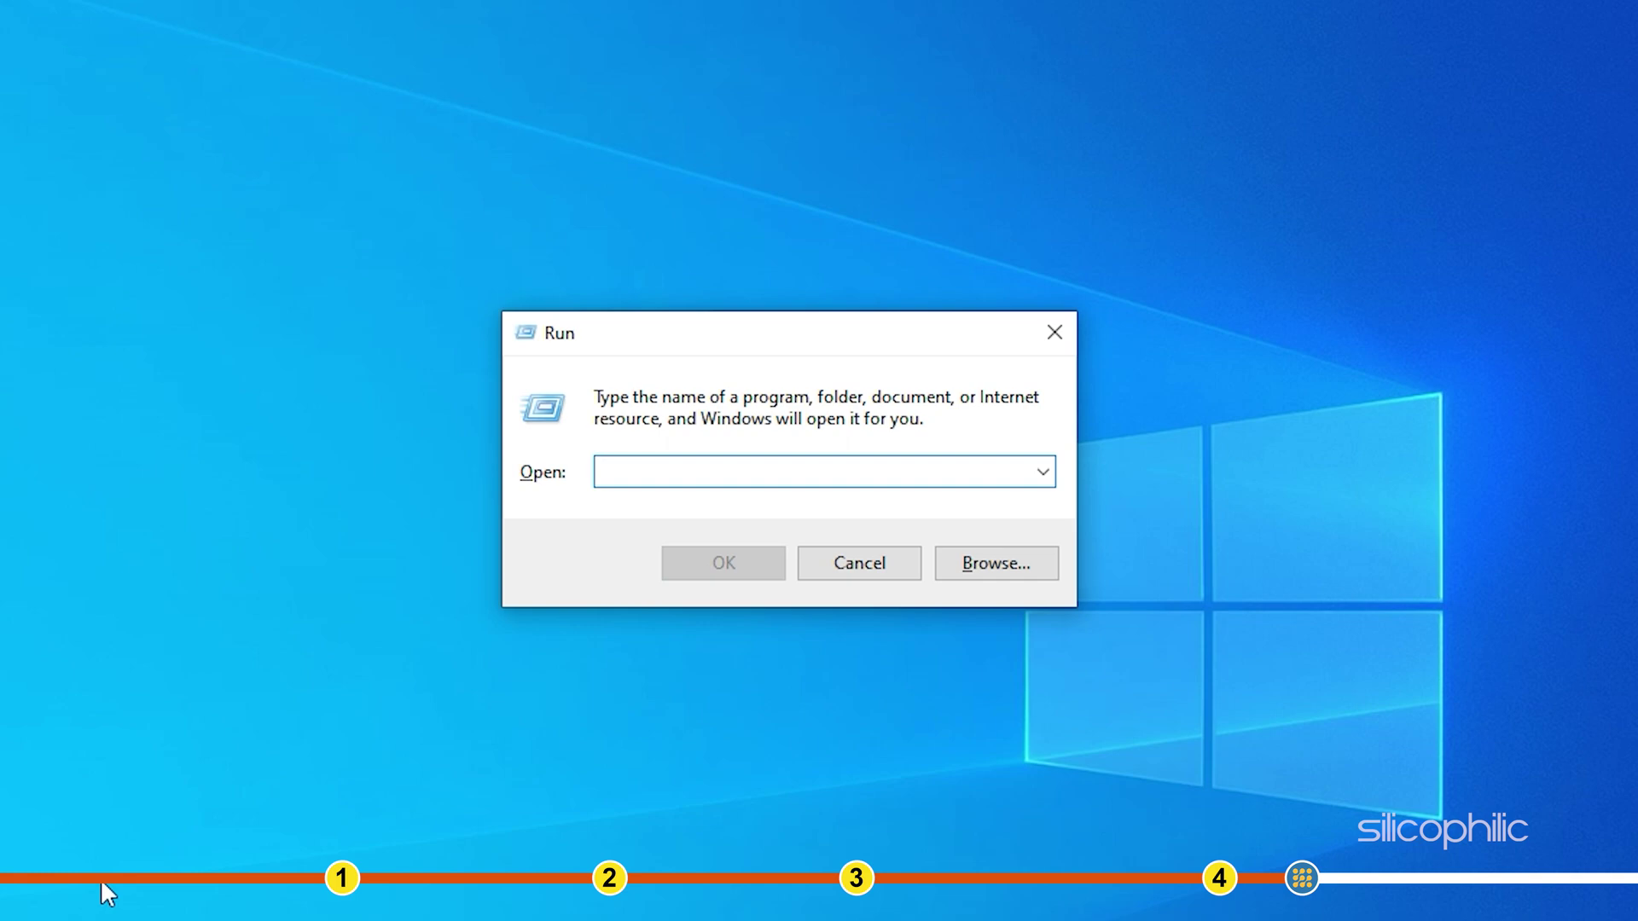
{"action": "type", "text": "temp"}
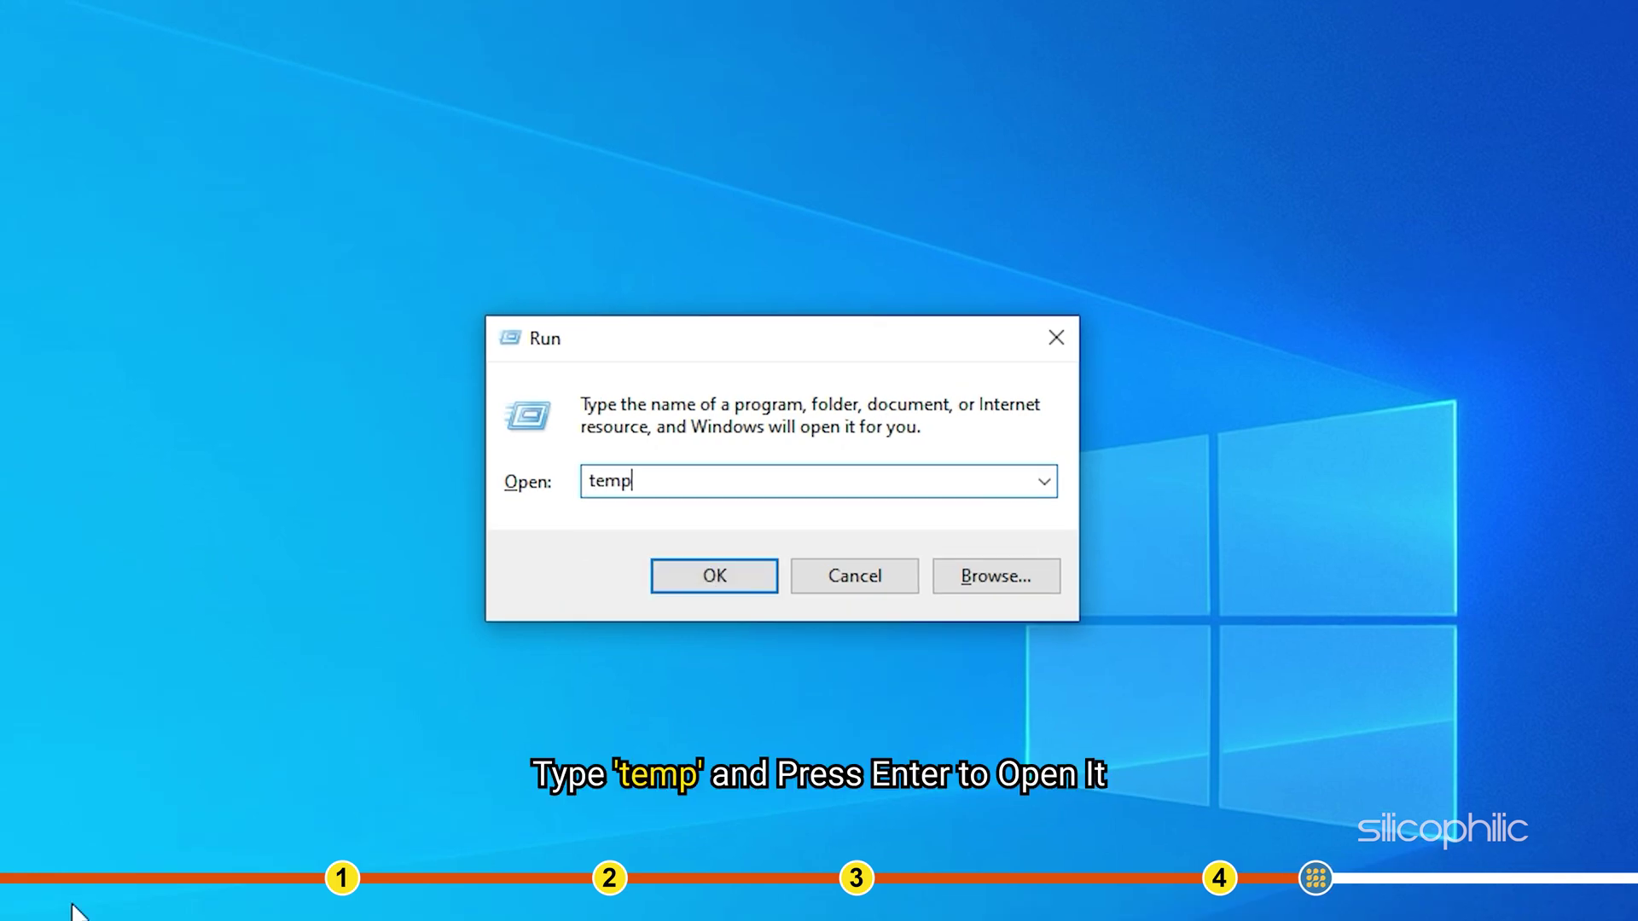
{"action": "key", "text": "Return"}
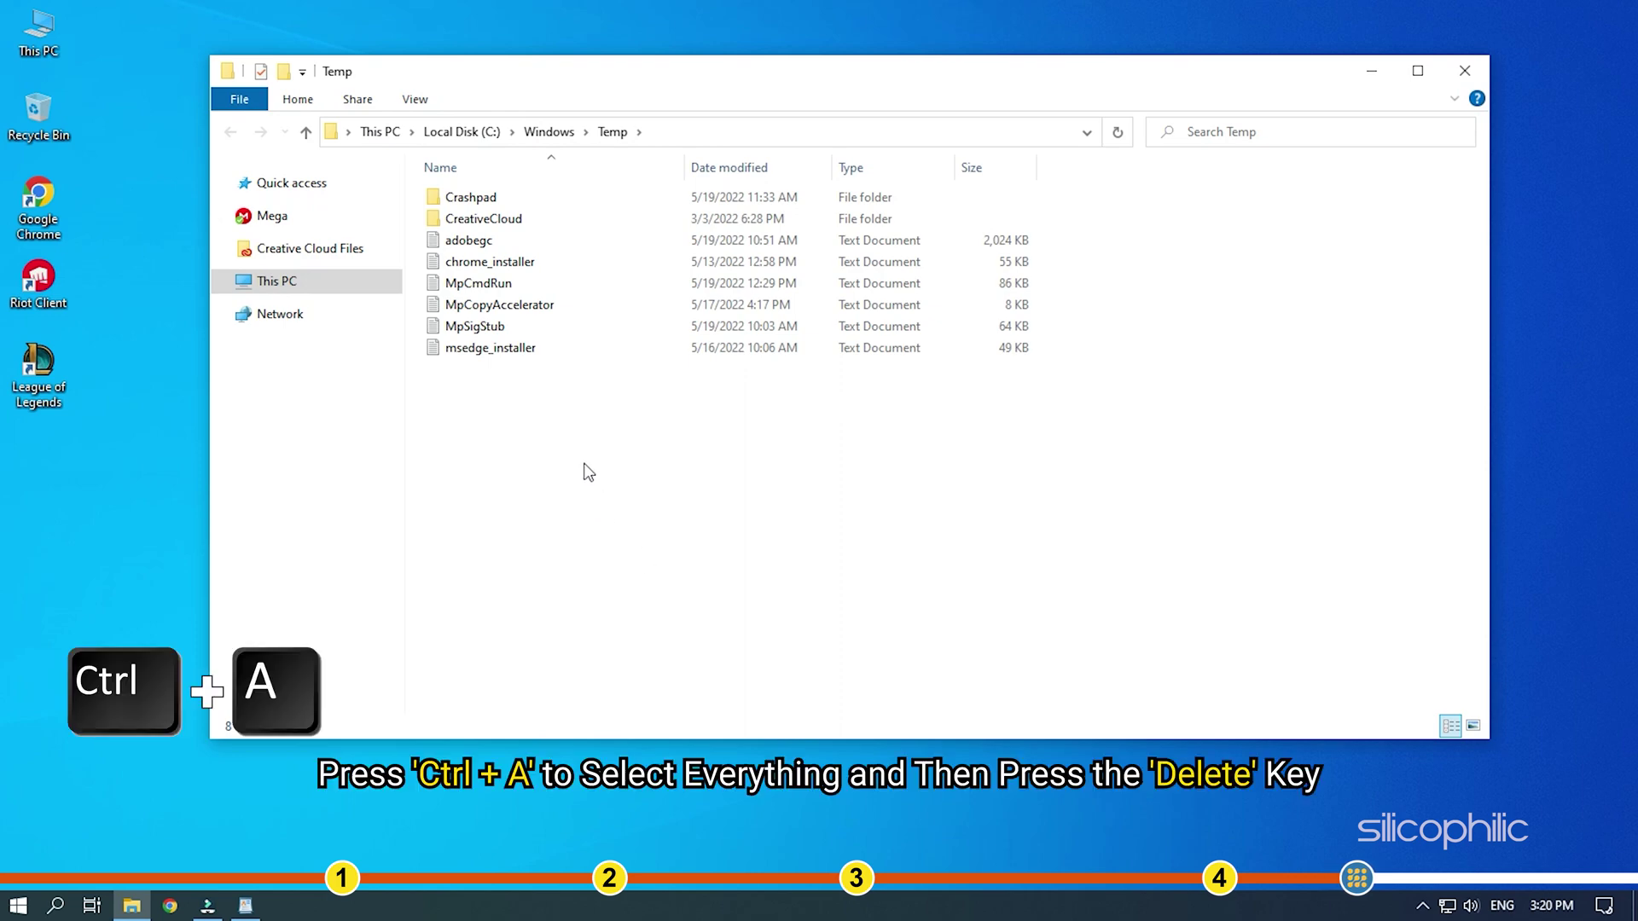
Delete everything in Temp, skipping all in-use files, then close File Explorer.
{"action": "key", "text": "ctrl+a"}
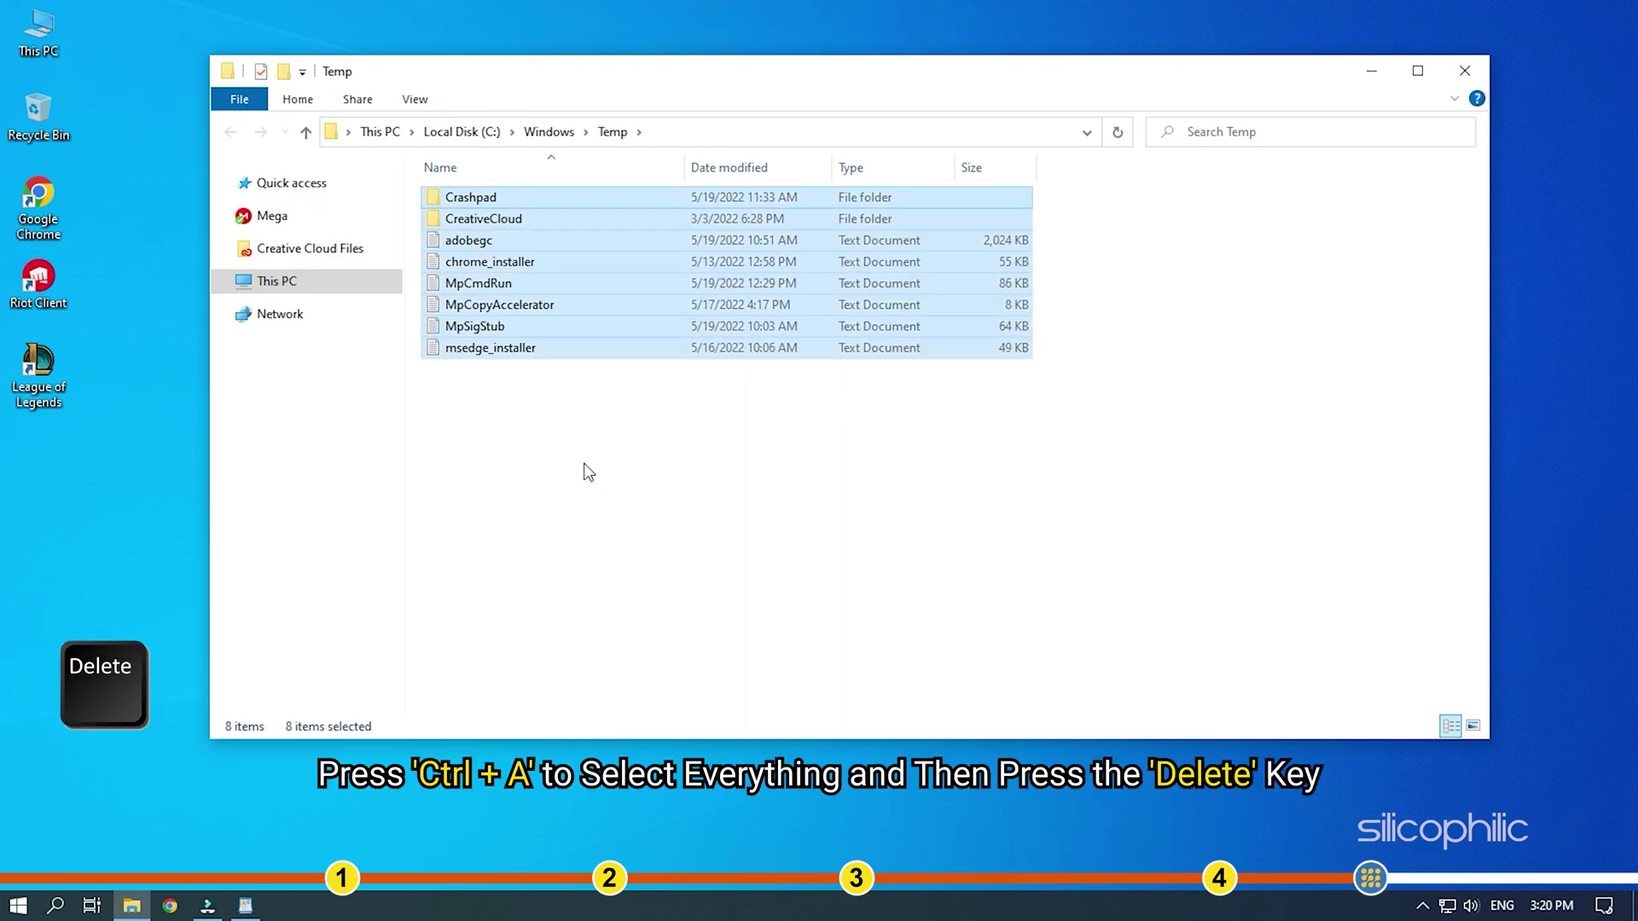
{"action": "right_click", "coordinate": [581, 353]}
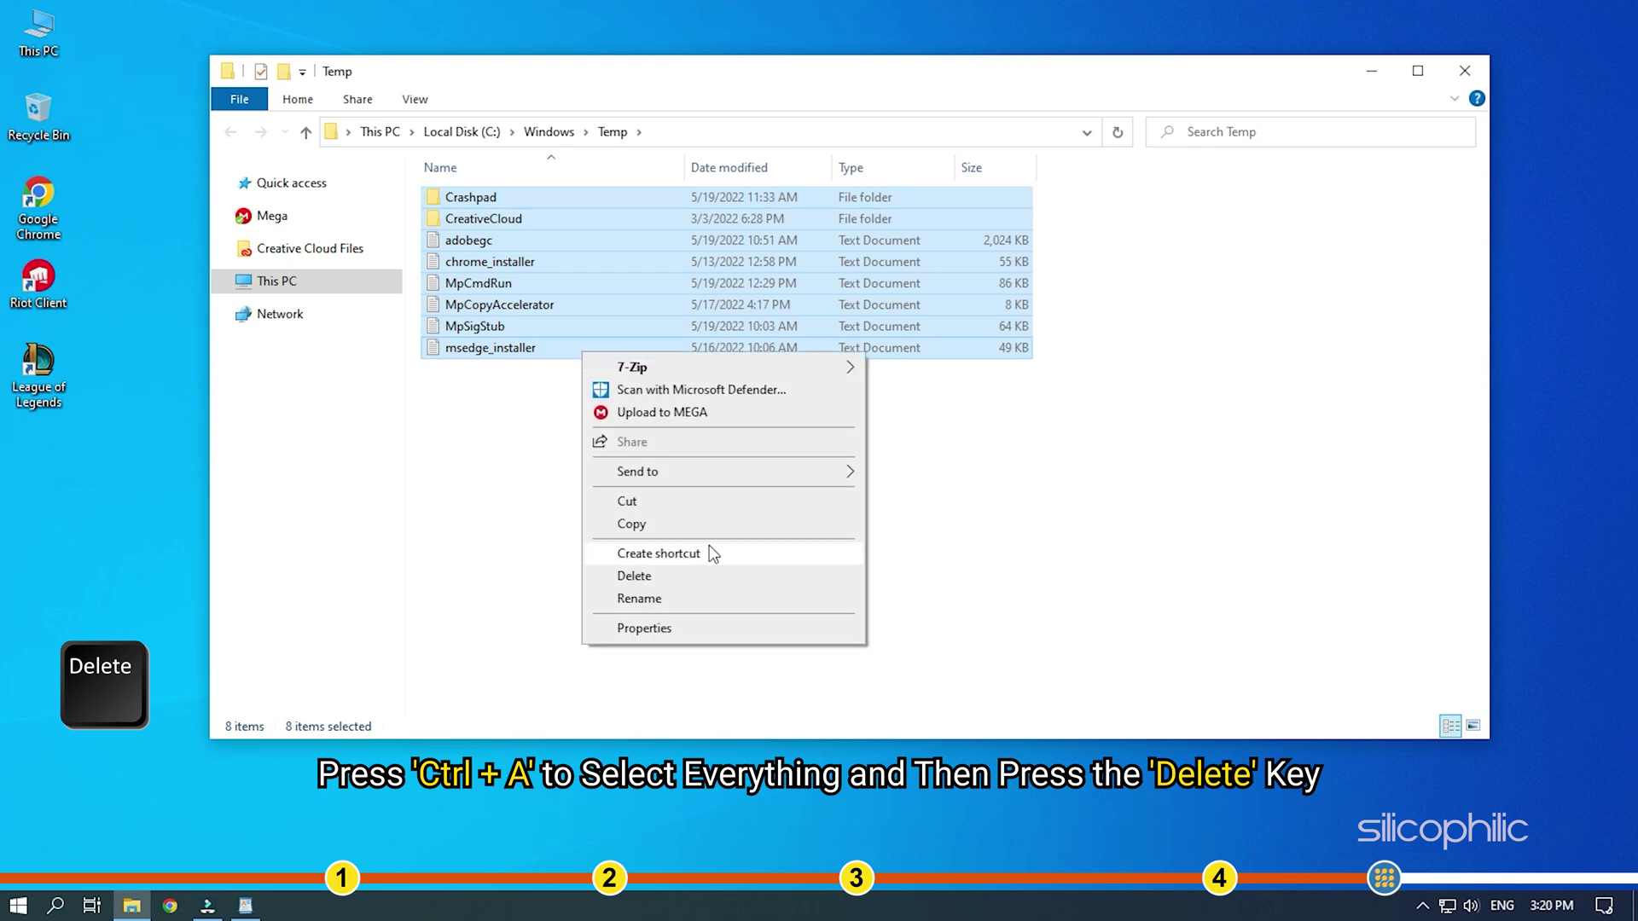
{"action": "left_click", "coordinate": [676, 574]}
{"action": "left_click", "coordinate": [898, 475]}
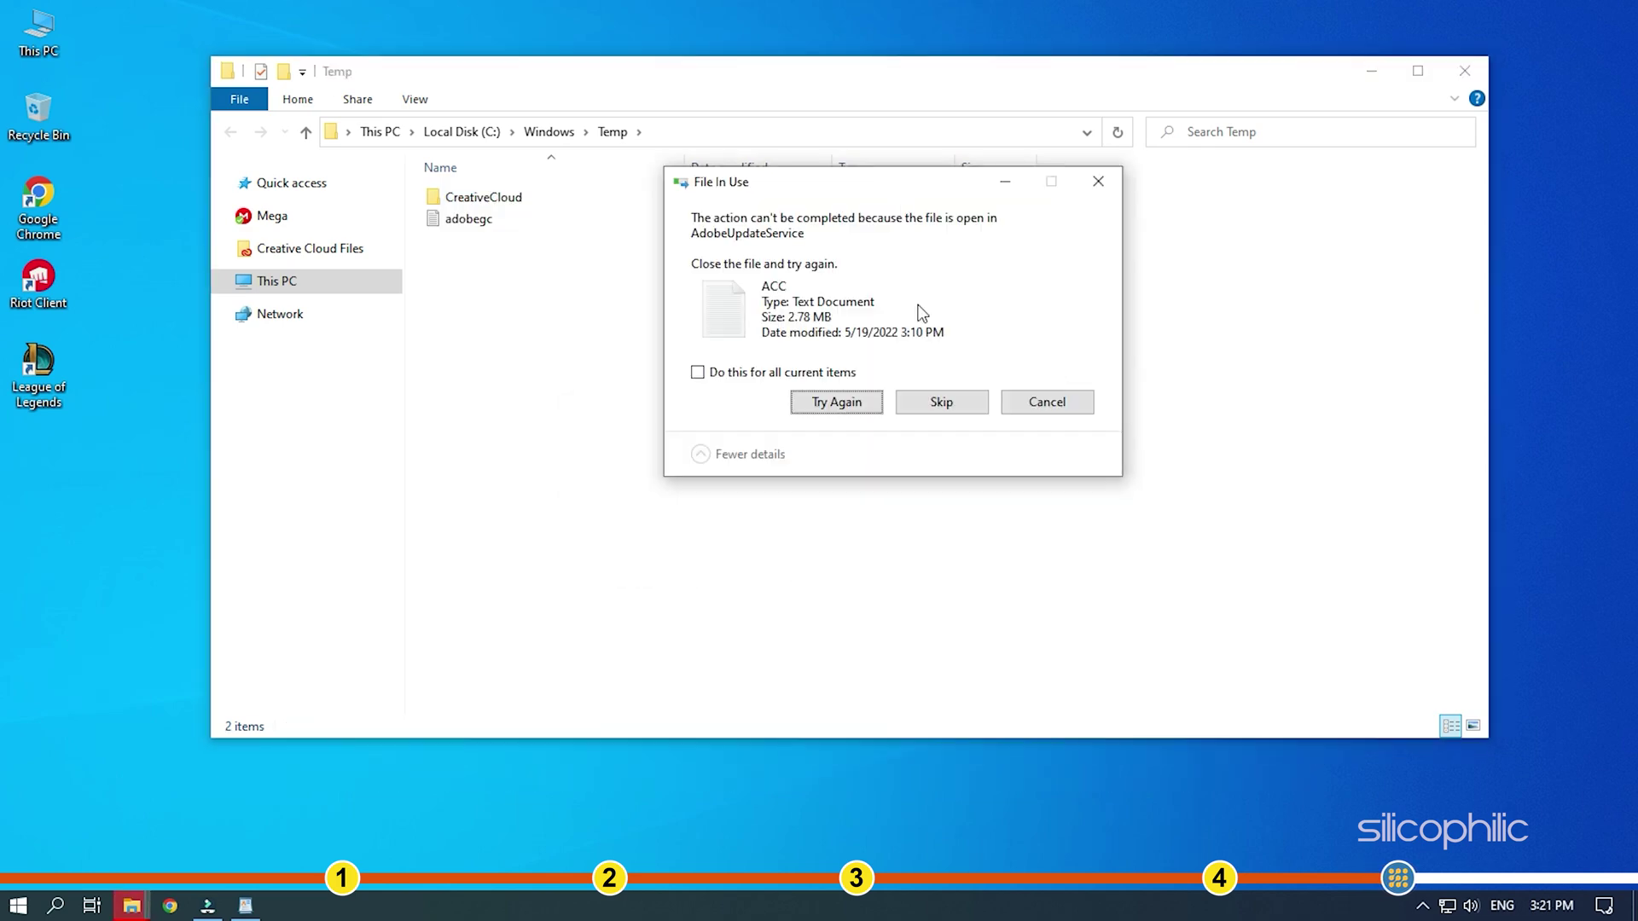
{"action": "left_click", "coordinate": [945, 402]}
{"action": "left_click", "coordinate": [725, 375]}
{"action": "left_click", "coordinate": [951, 403]}
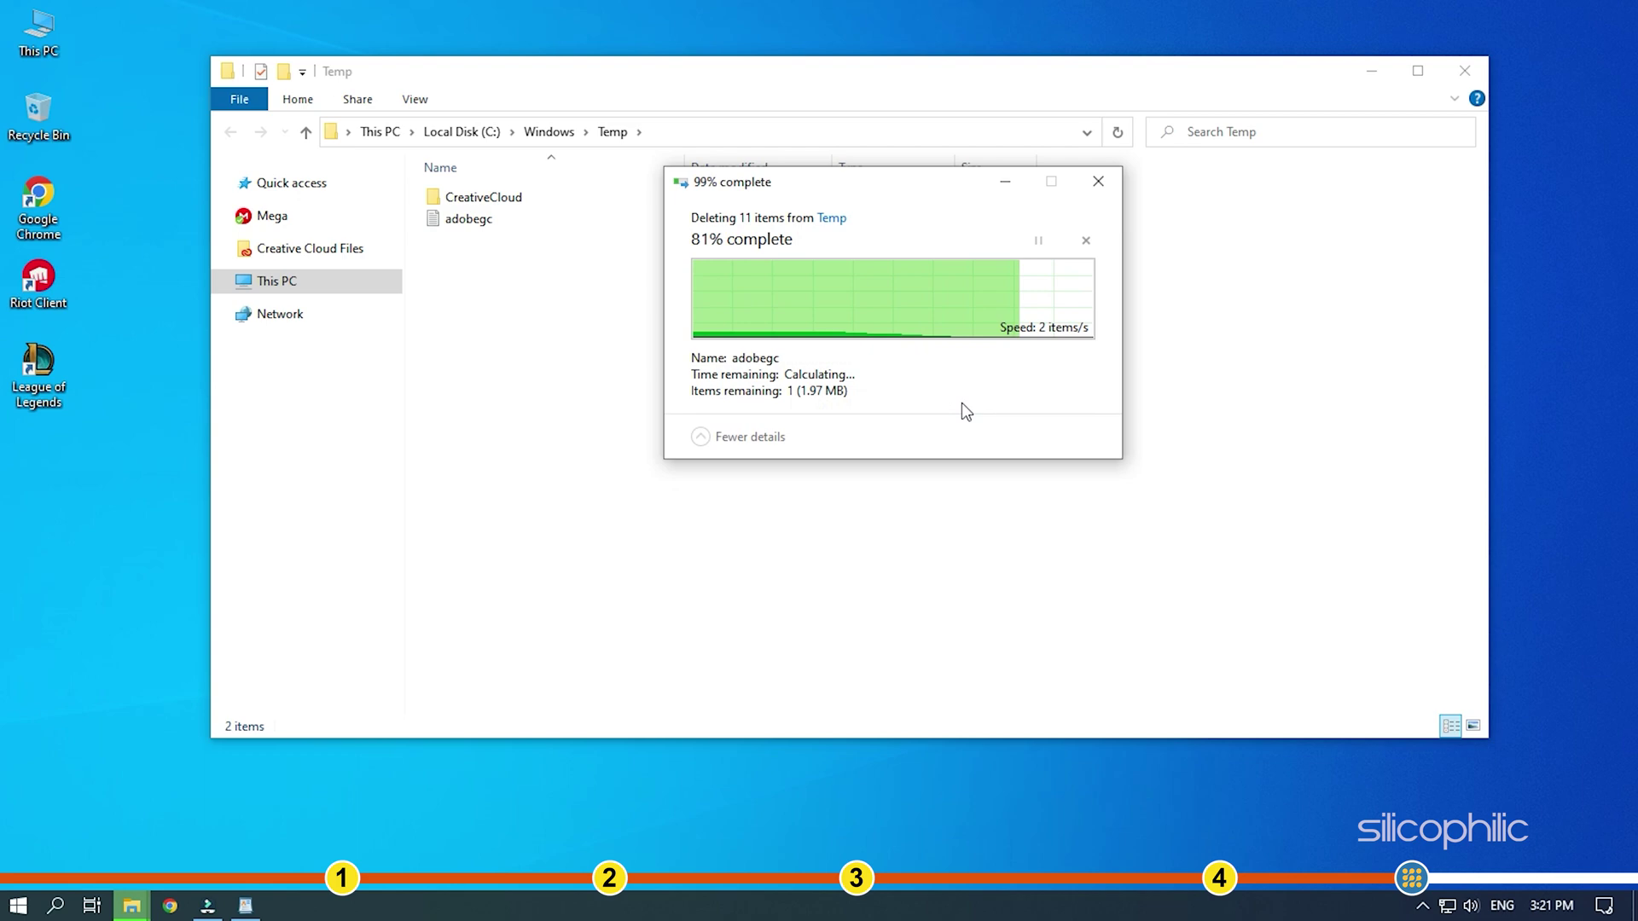
{"action": "left_click", "coordinate": [1465, 71]}
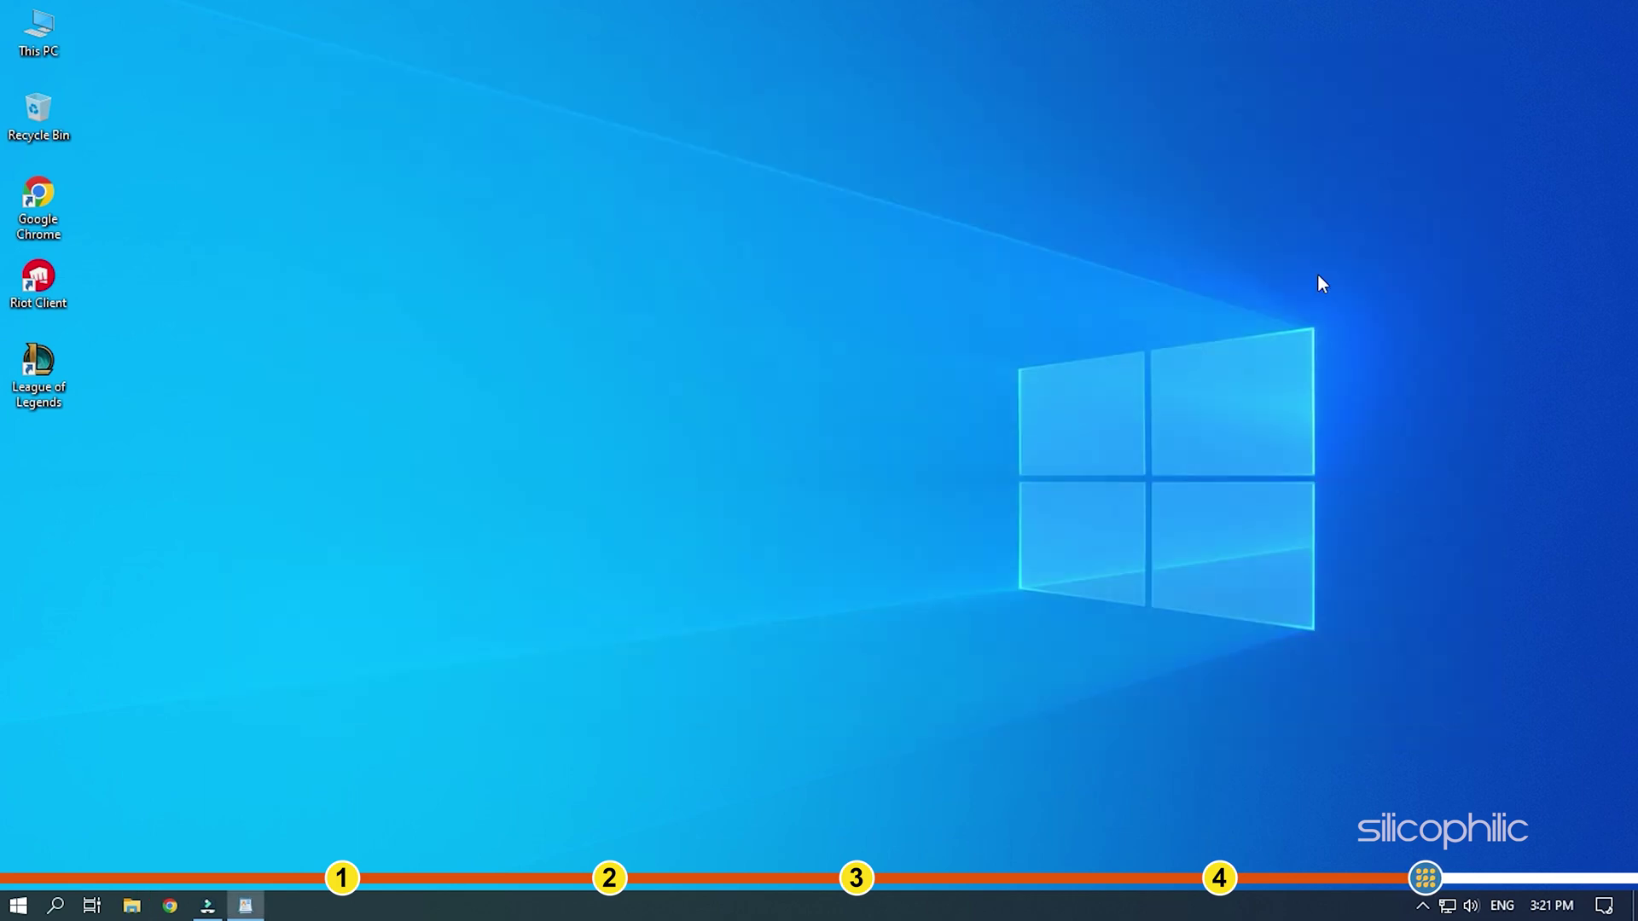